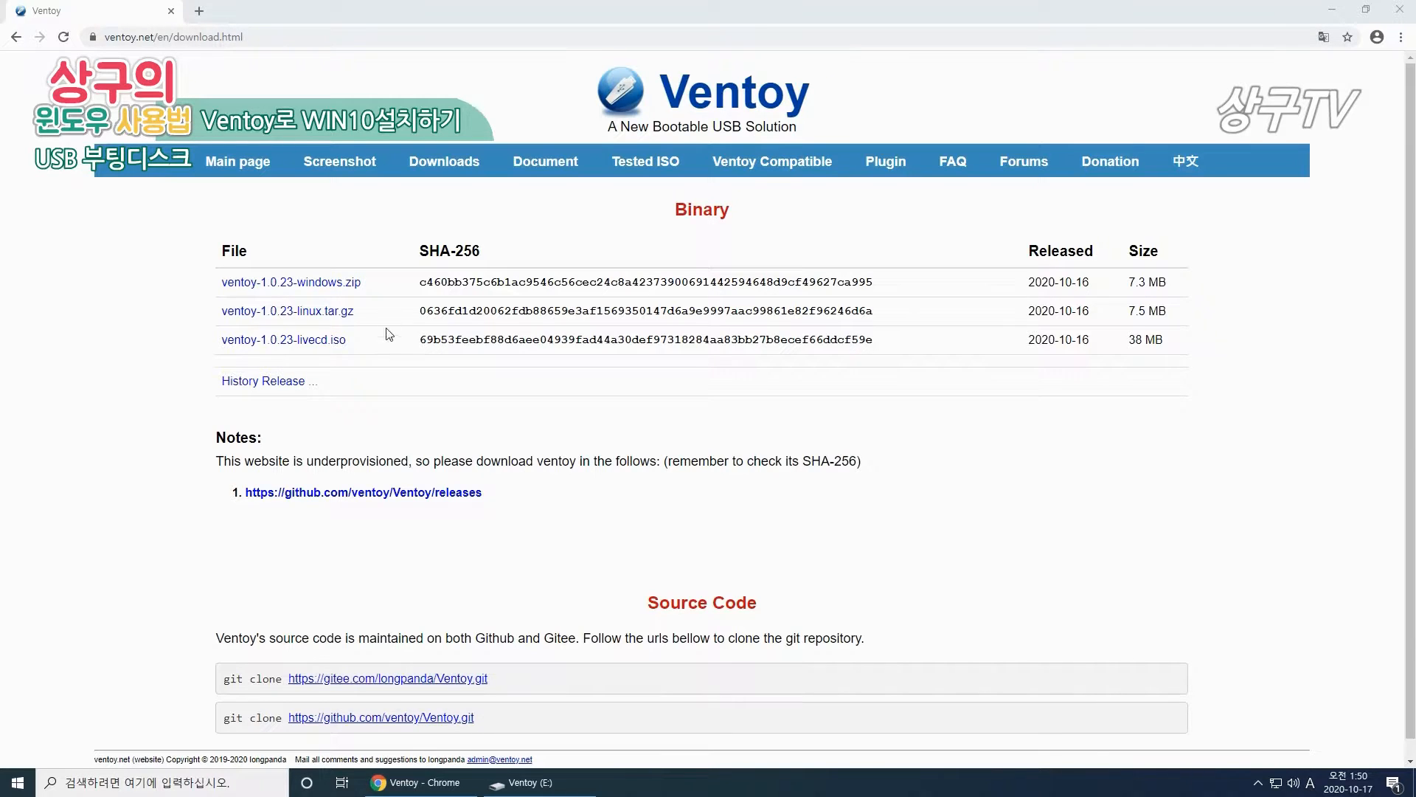
Step: Download ventoy-1.0.23-windows.zip from the Assets list on Ventoy's GitHub releases page
left_click(328, 285)
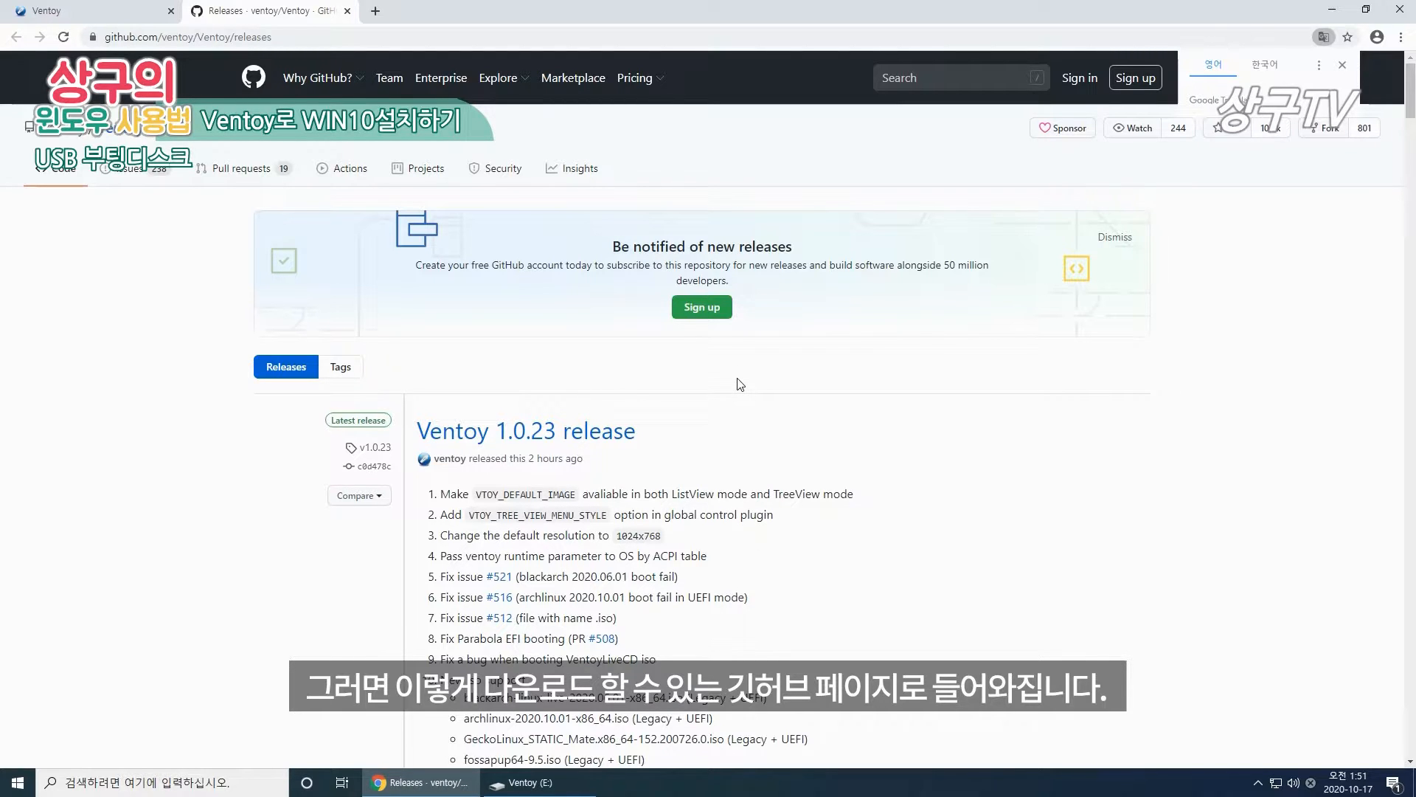
scroll(738, 382, "down", 2)
scroll(737, 380, "down", 5)
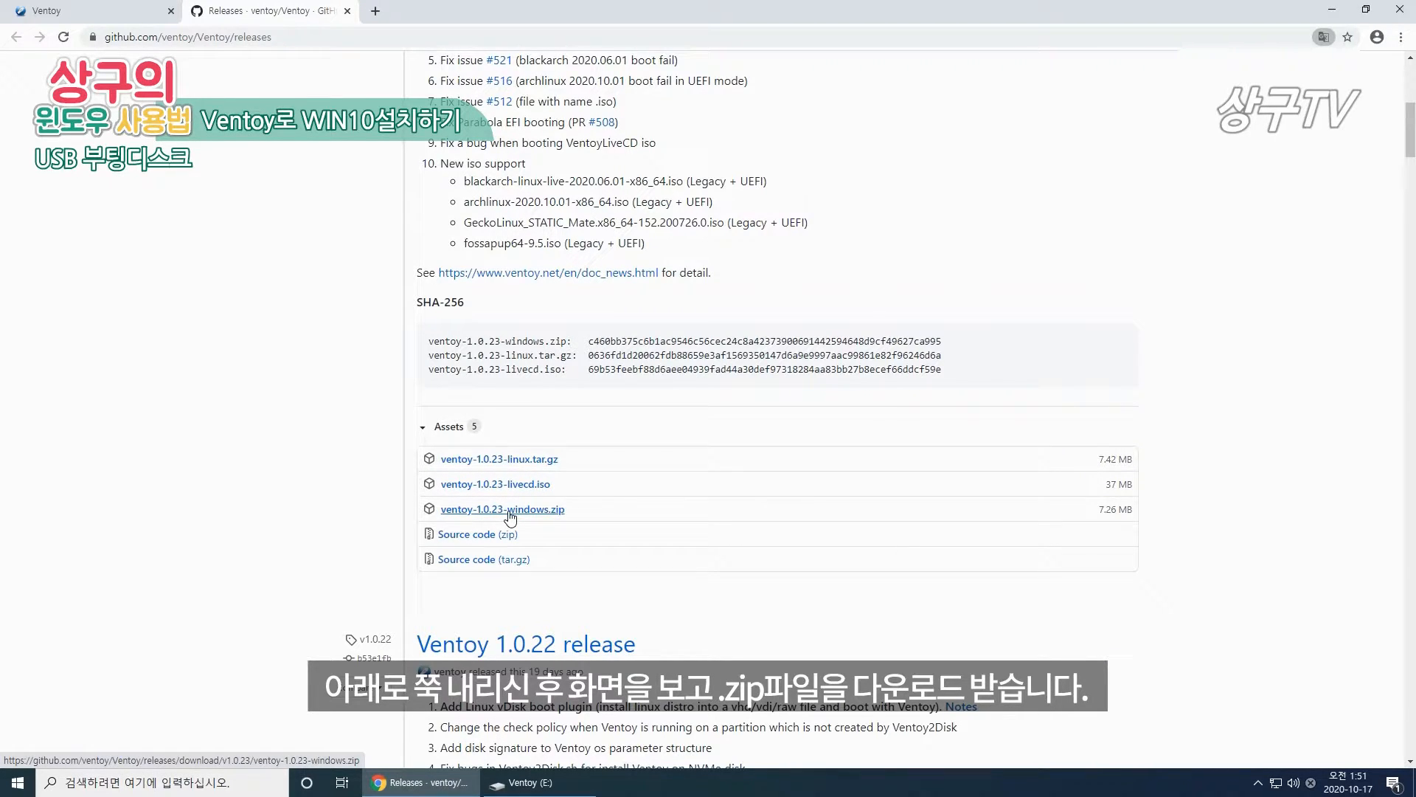
left_click(521, 509)
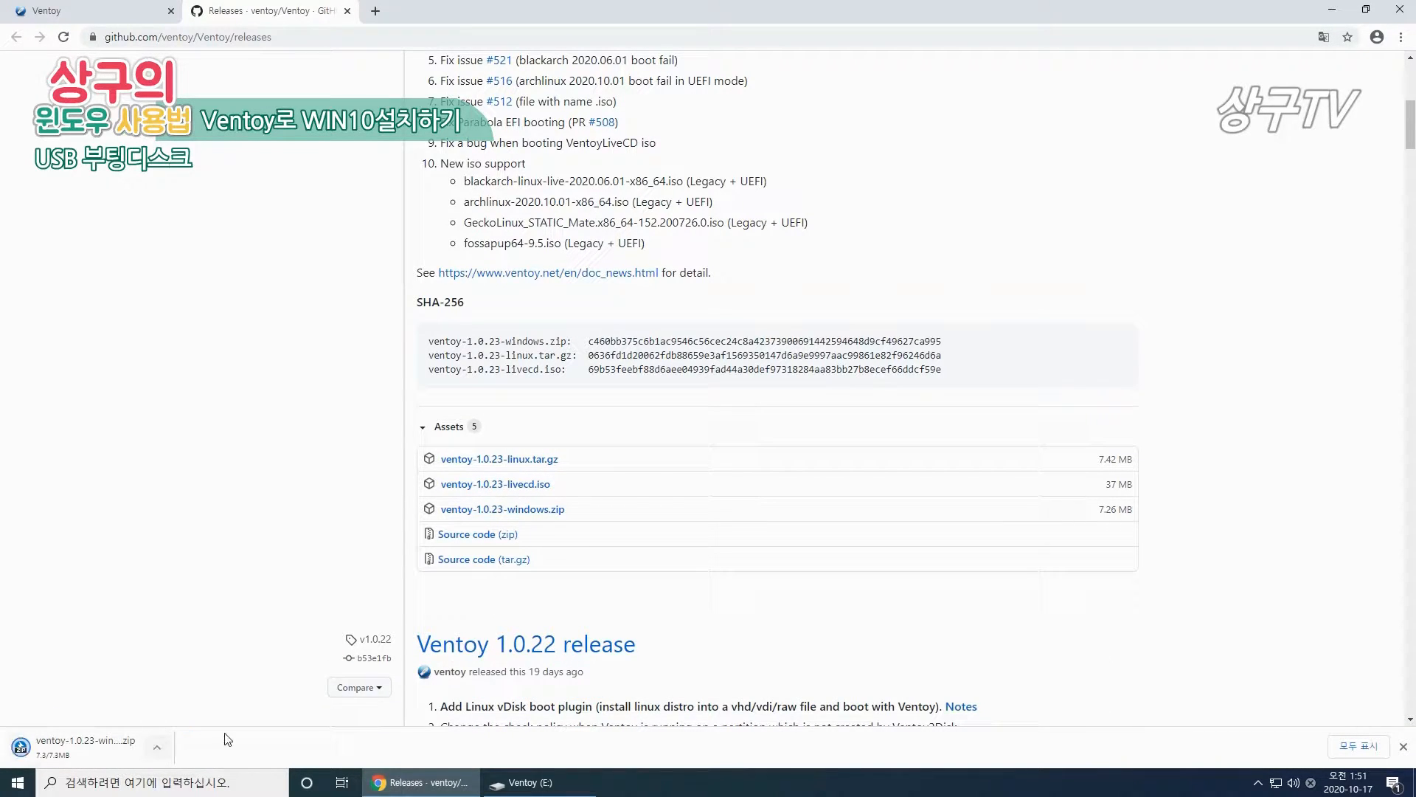
left_click(1403, 746)
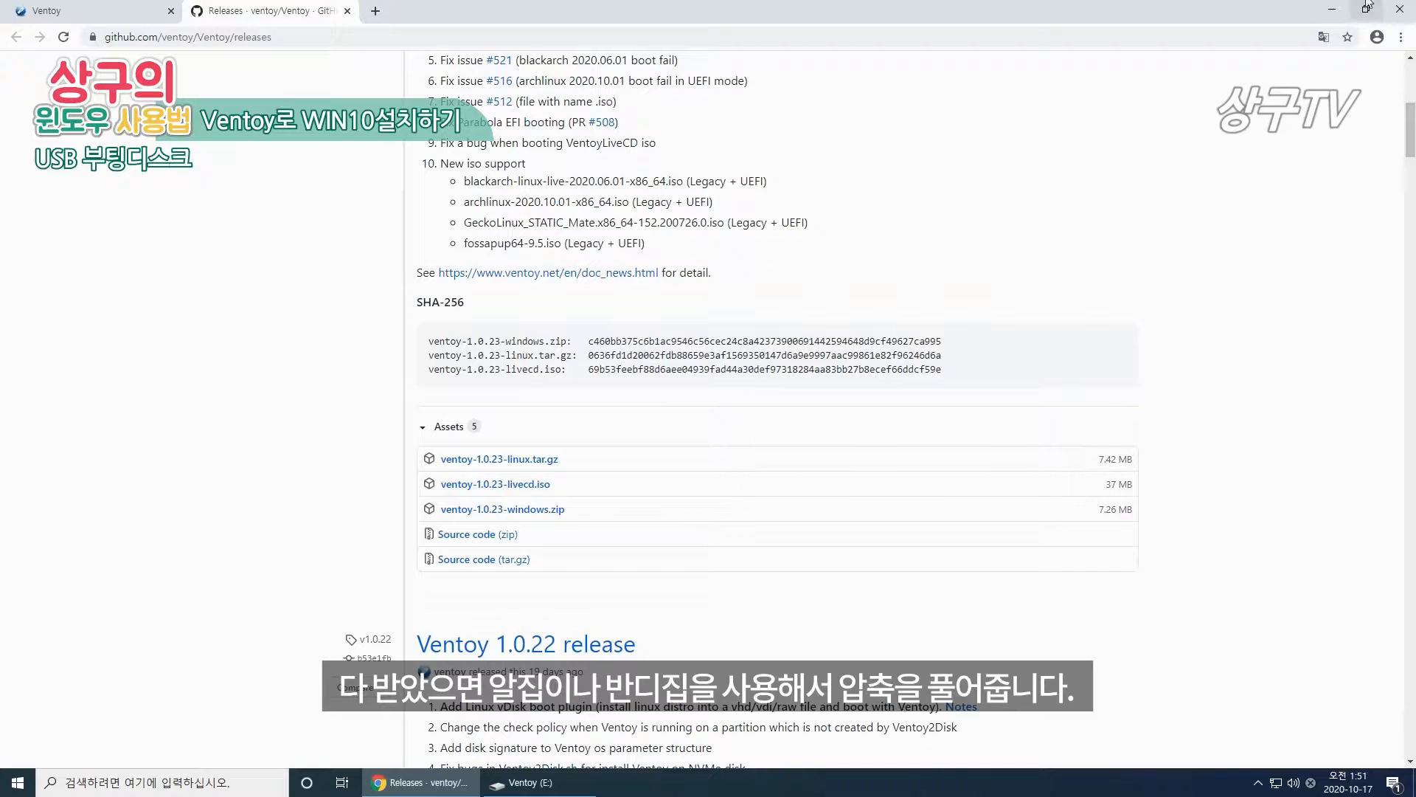
left_click(1332, 11)
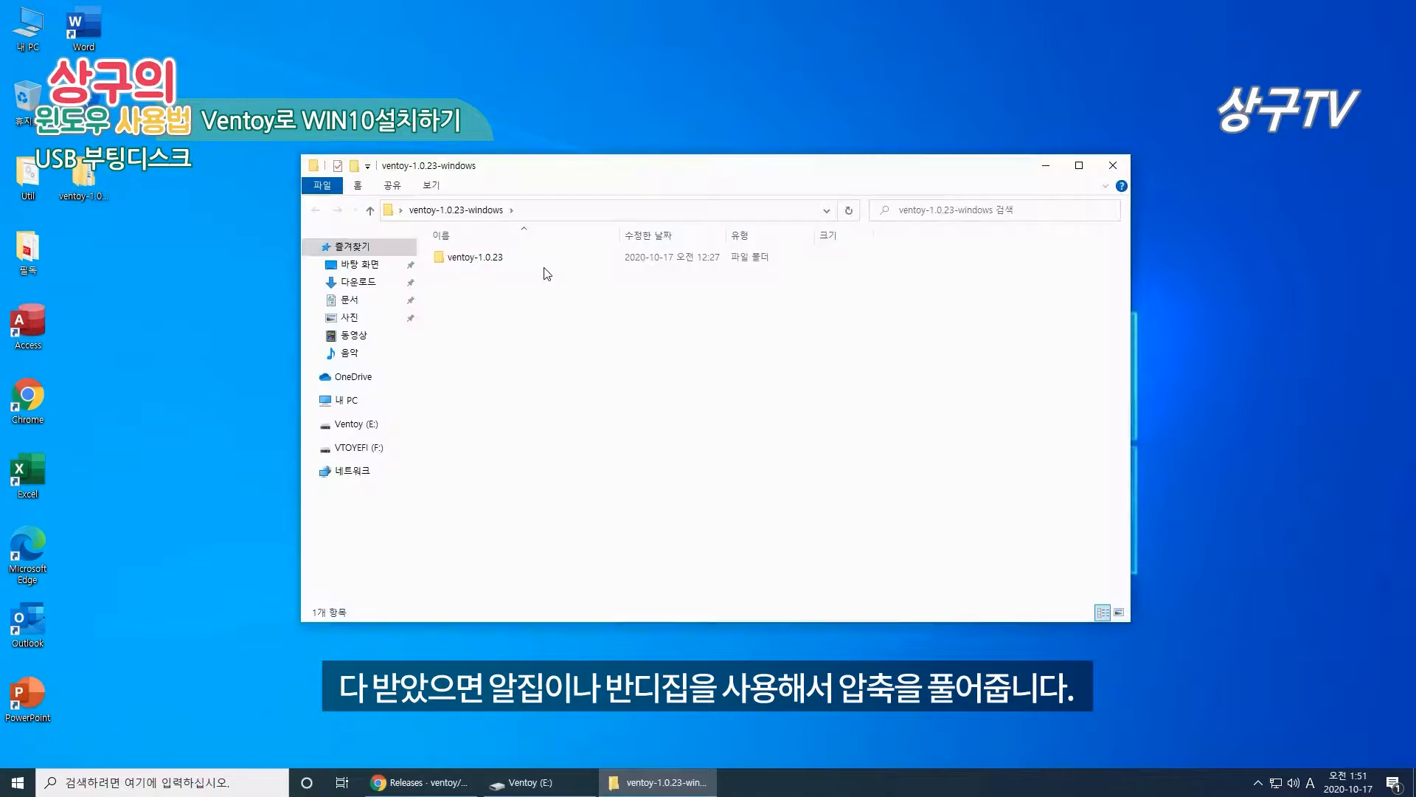
Step: Run Ventoy2Disk from the ventoy-1.0.23 folder as administrator, approving the UAC prompt
double_click(536, 258)
left_click(485, 322)
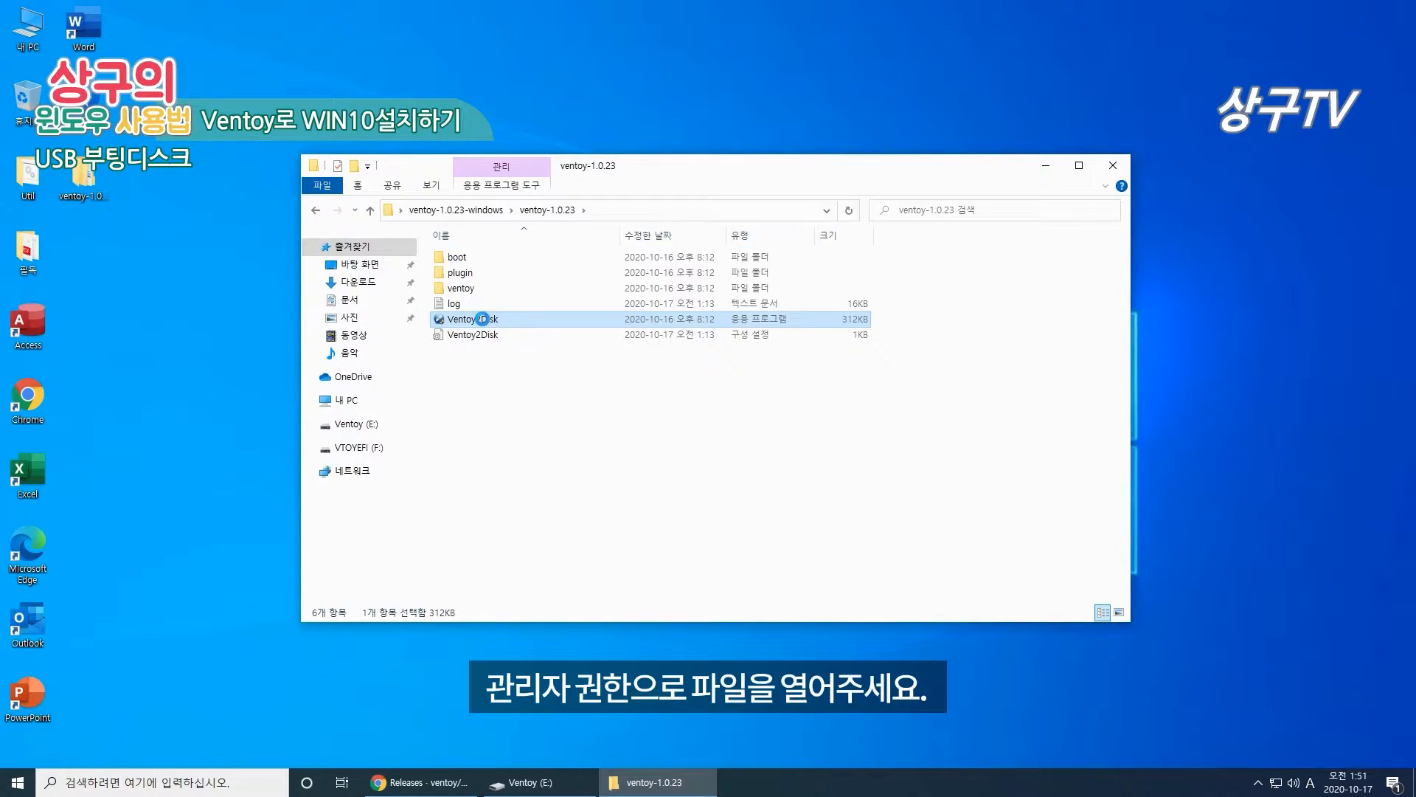
right_click(483, 322)
left_click(550, 347)
left_click(667, 490)
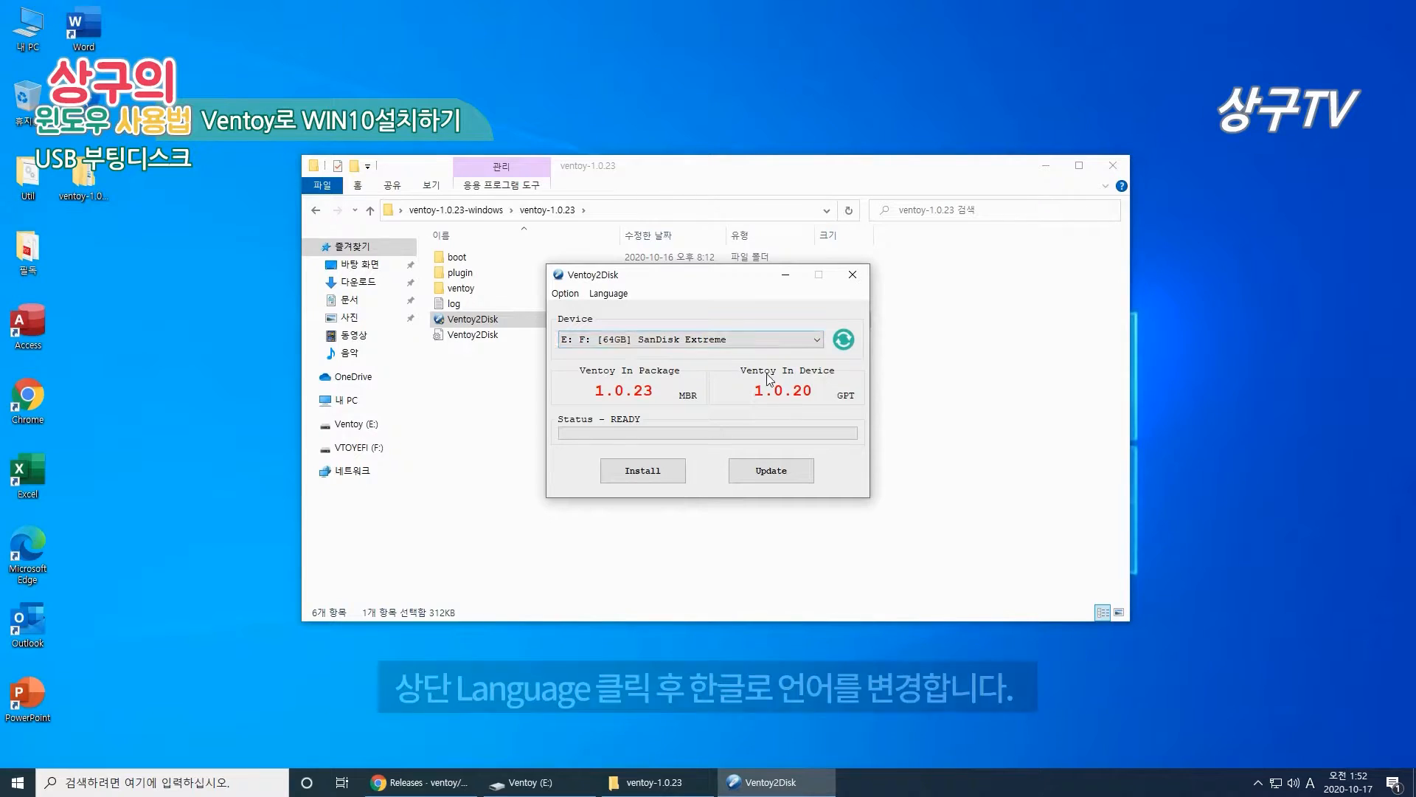
Step: Switch Ventoy2Disk's language to Korean, then set the partition style to GPT and then MBR
left_click(622, 295)
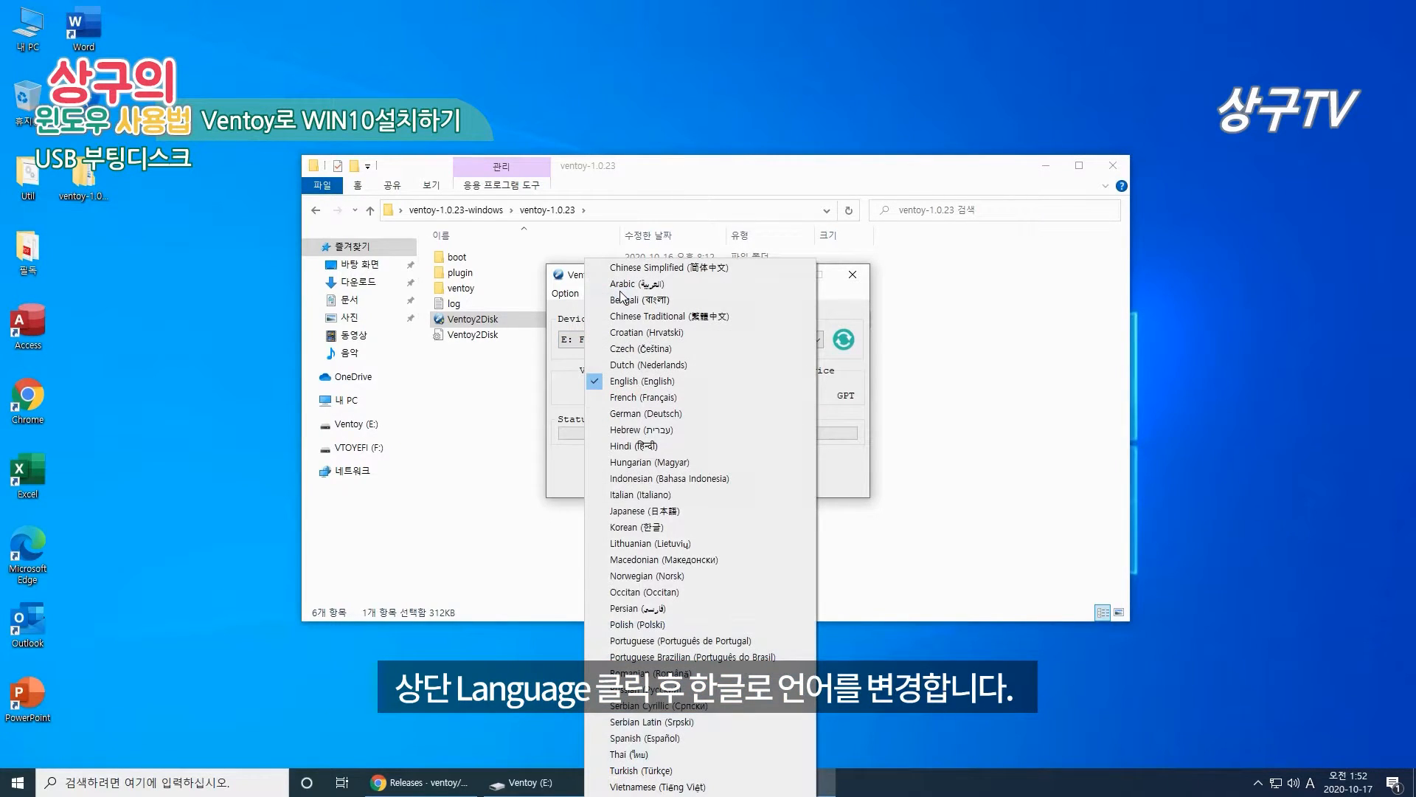
left_click(649, 527)
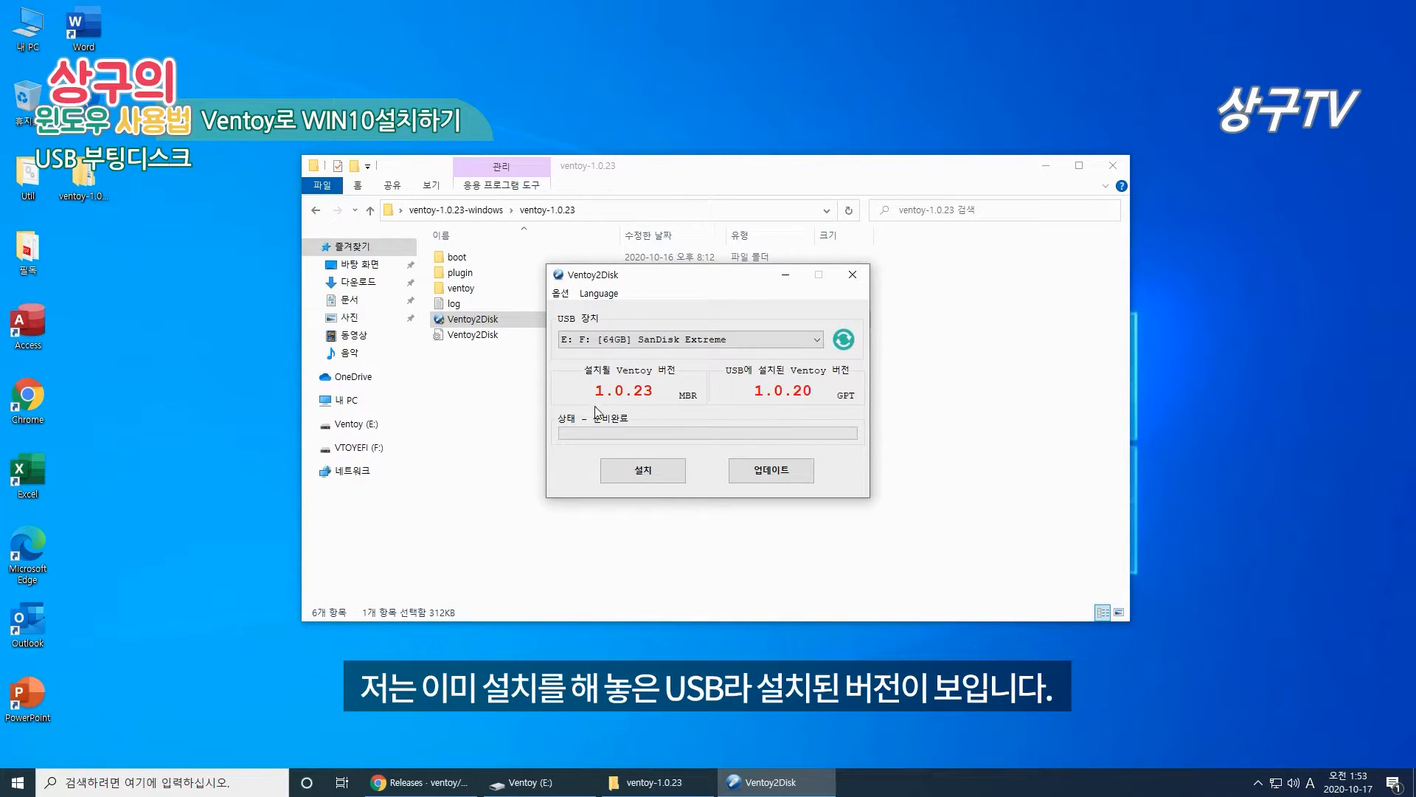
left_click(565, 294)
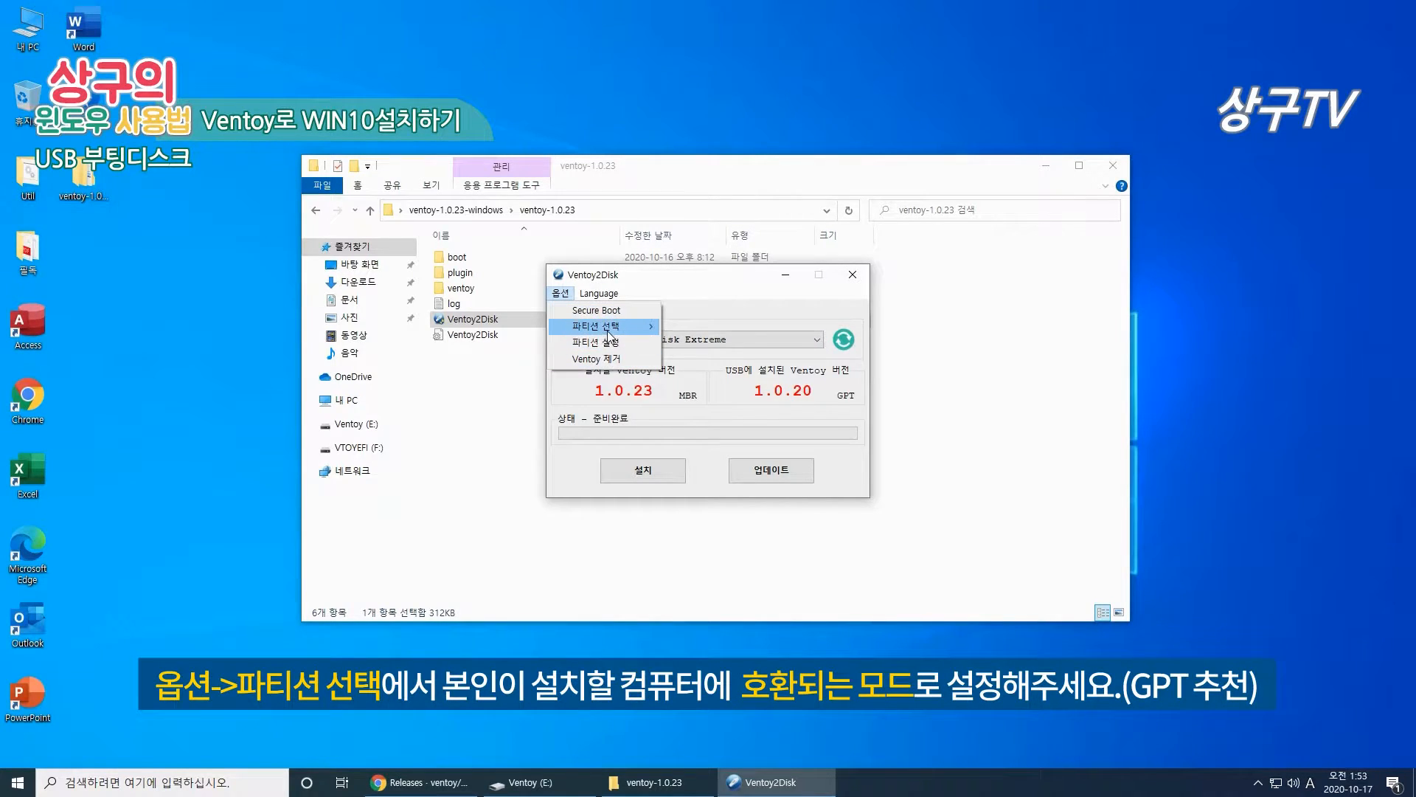
mouse_move(609, 336)
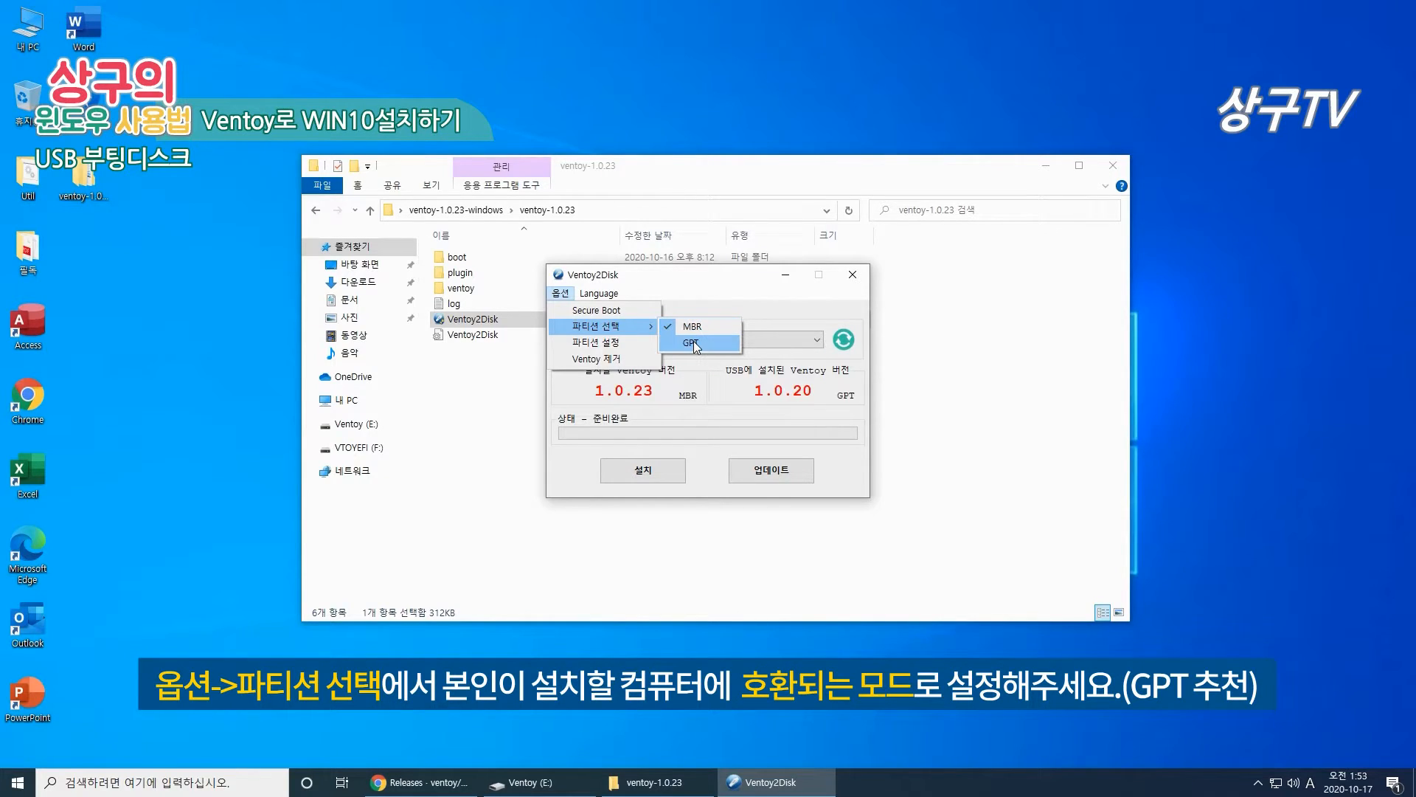
left_click(693, 342)
left_click(560, 293)
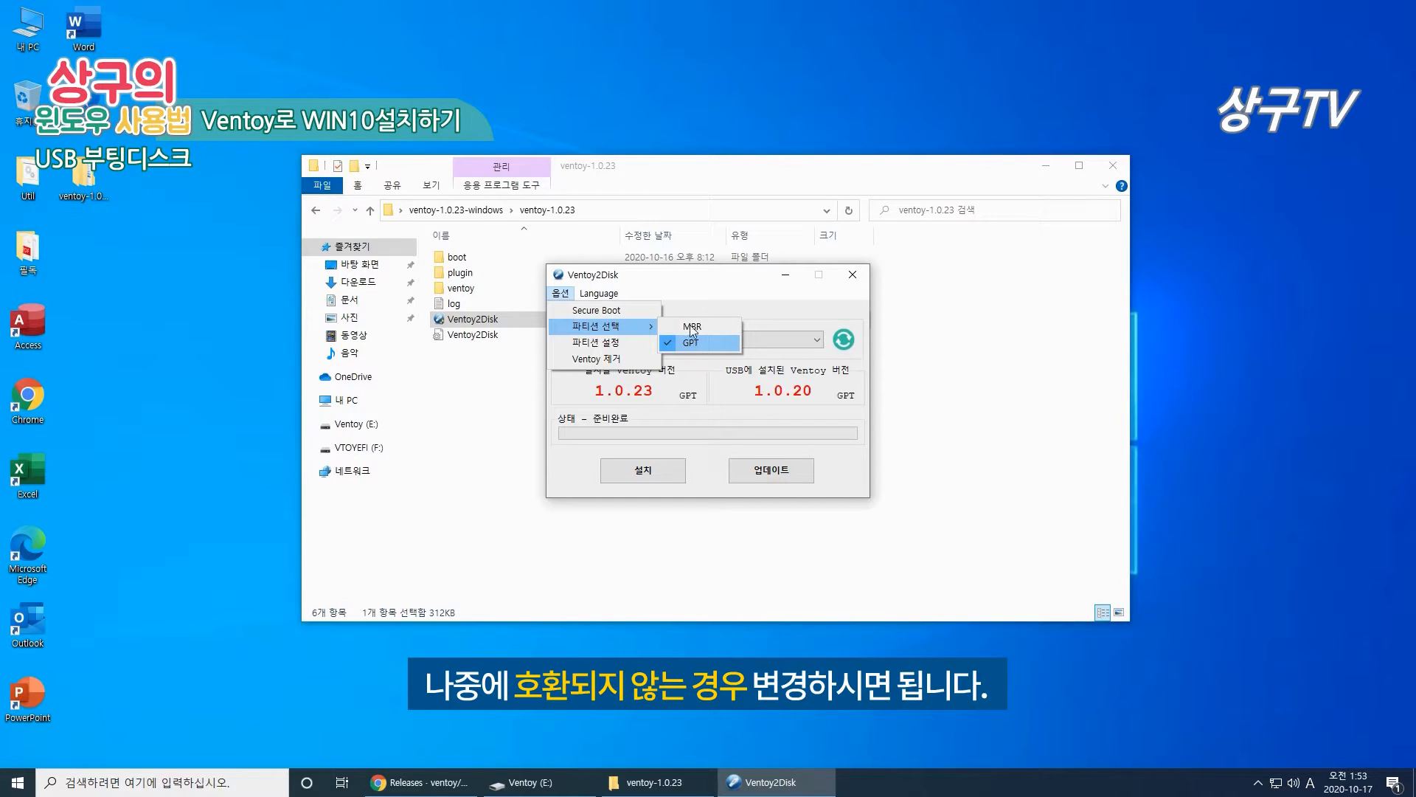
left_click(690, 329)
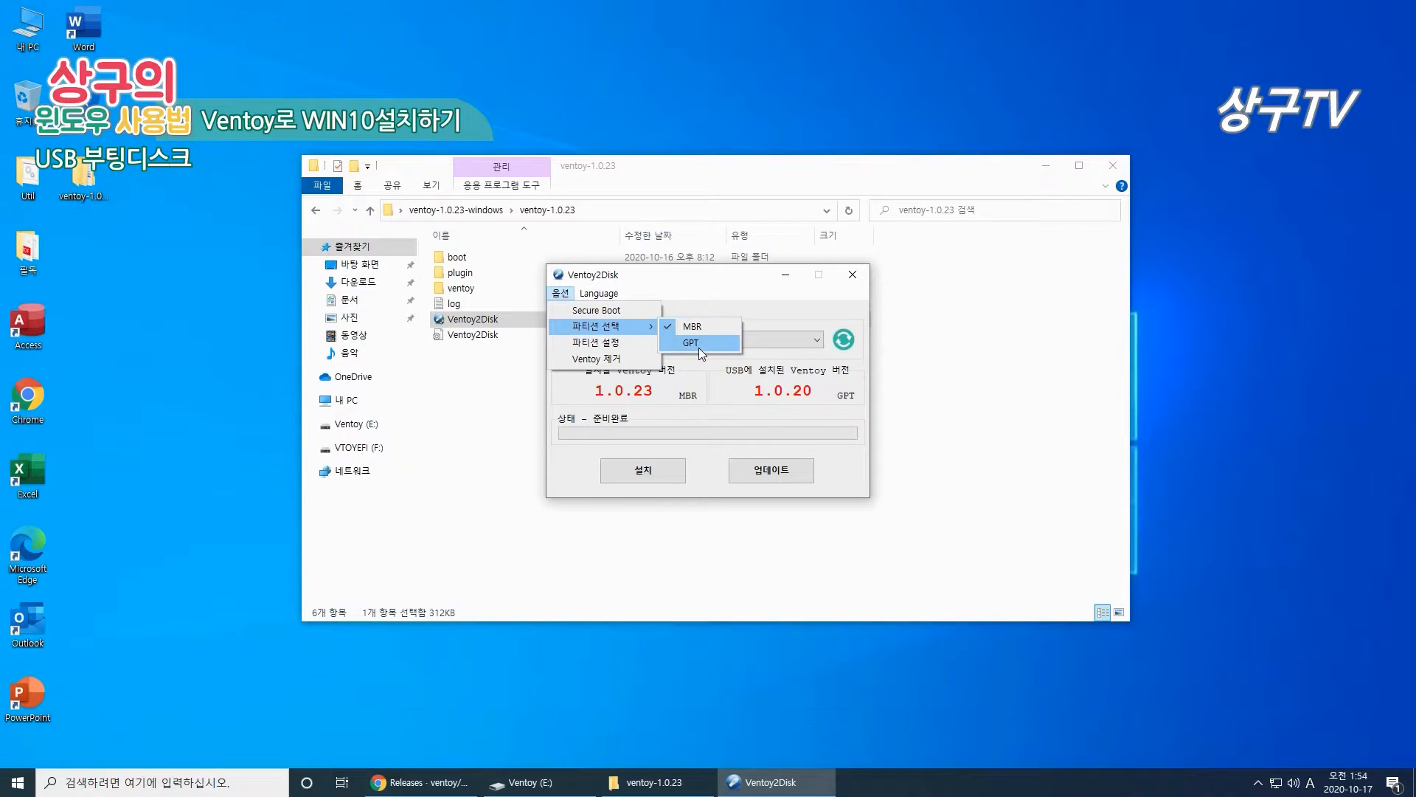
Step: Set the partition style back to GPT and update the drive's Ventoy from 1.0.20 to 1.0.23
left_click(698, 344)
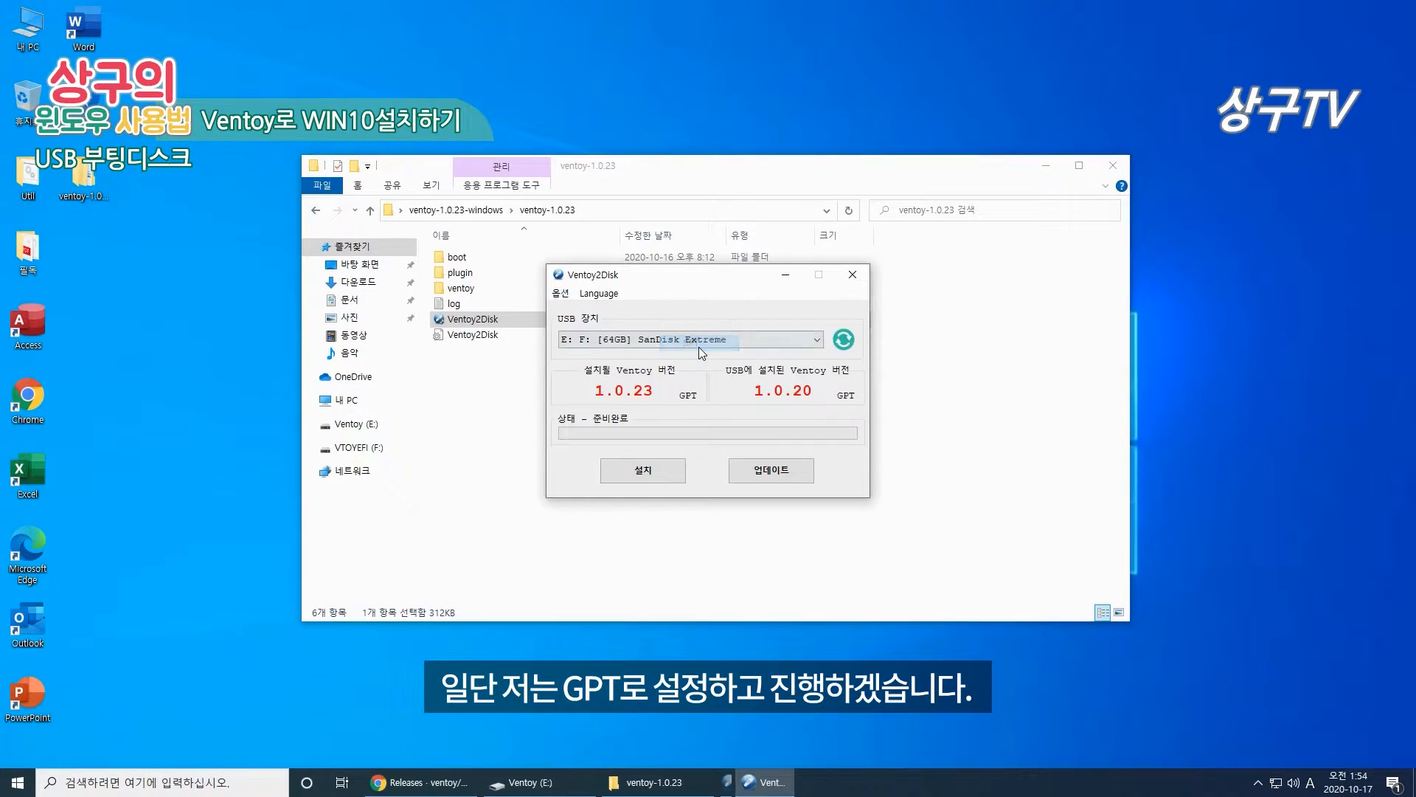
left_click(658, 470)
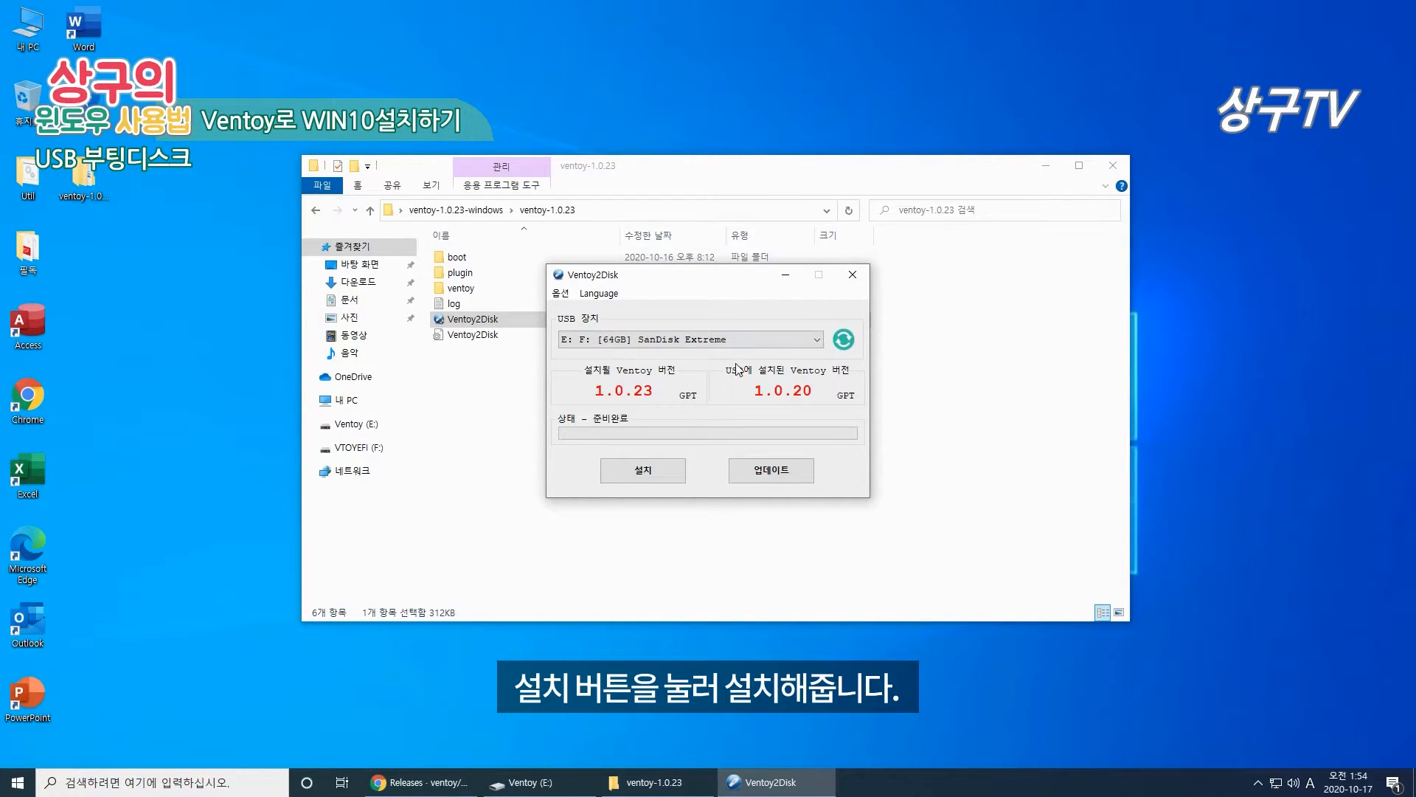
left_click(767, 476)
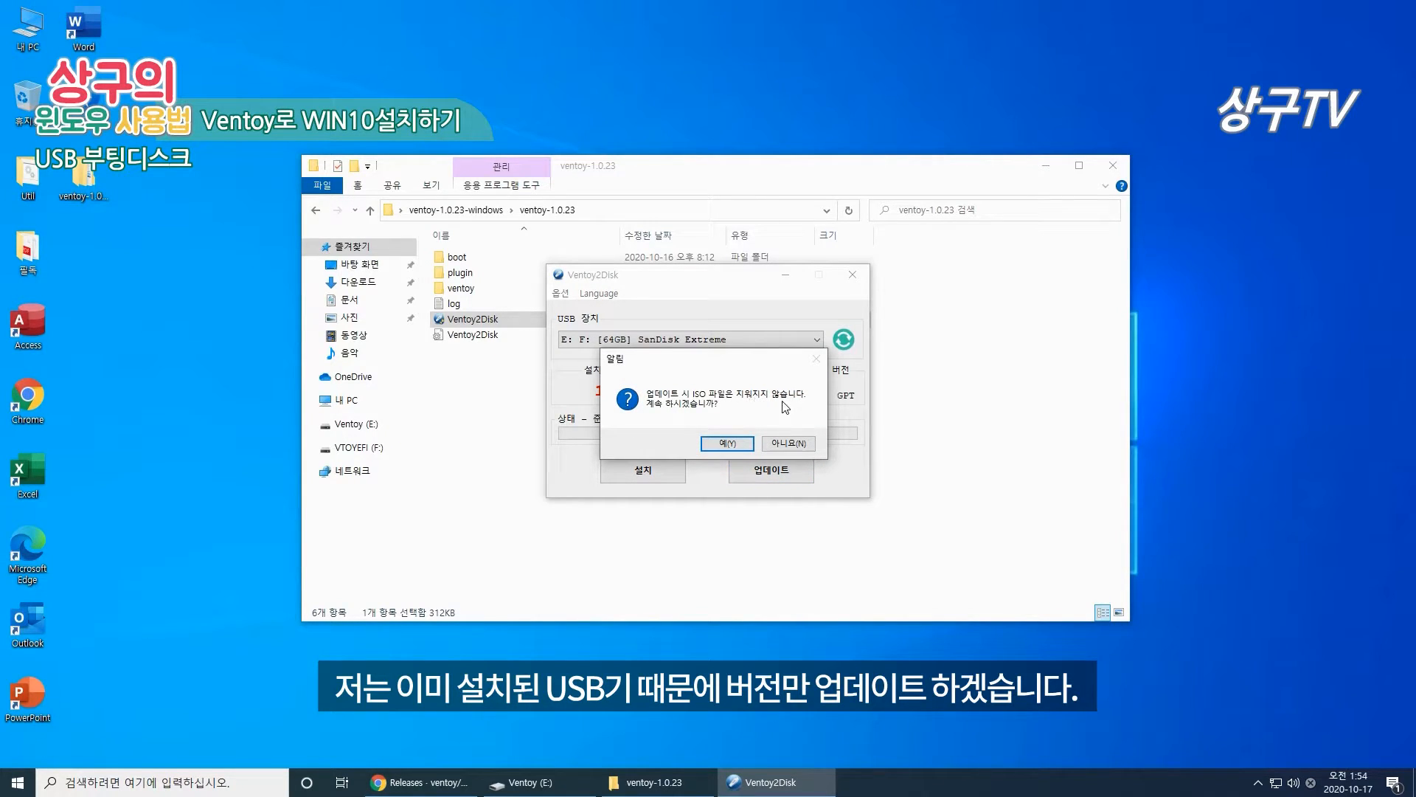
left_click(733, 444)
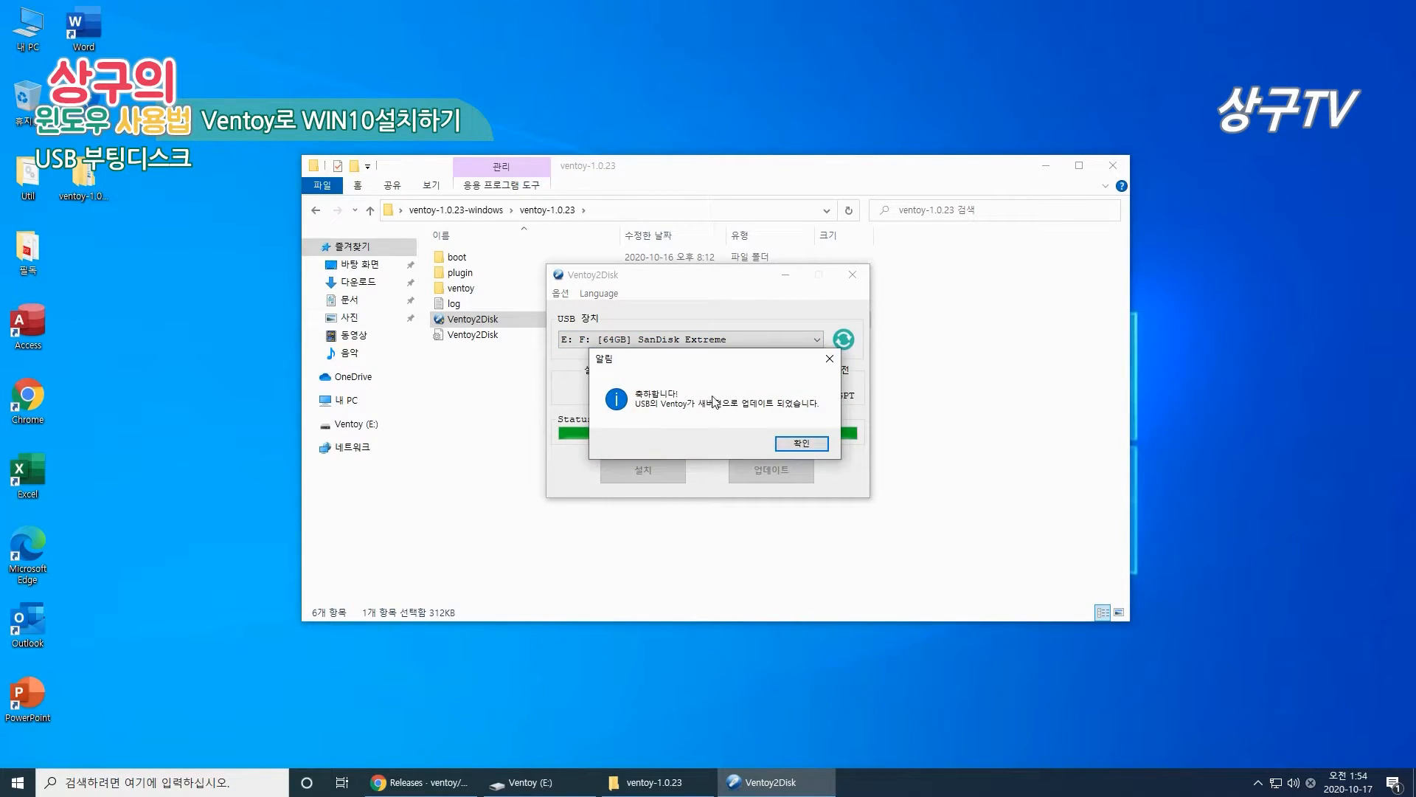
left_click(802, 443)
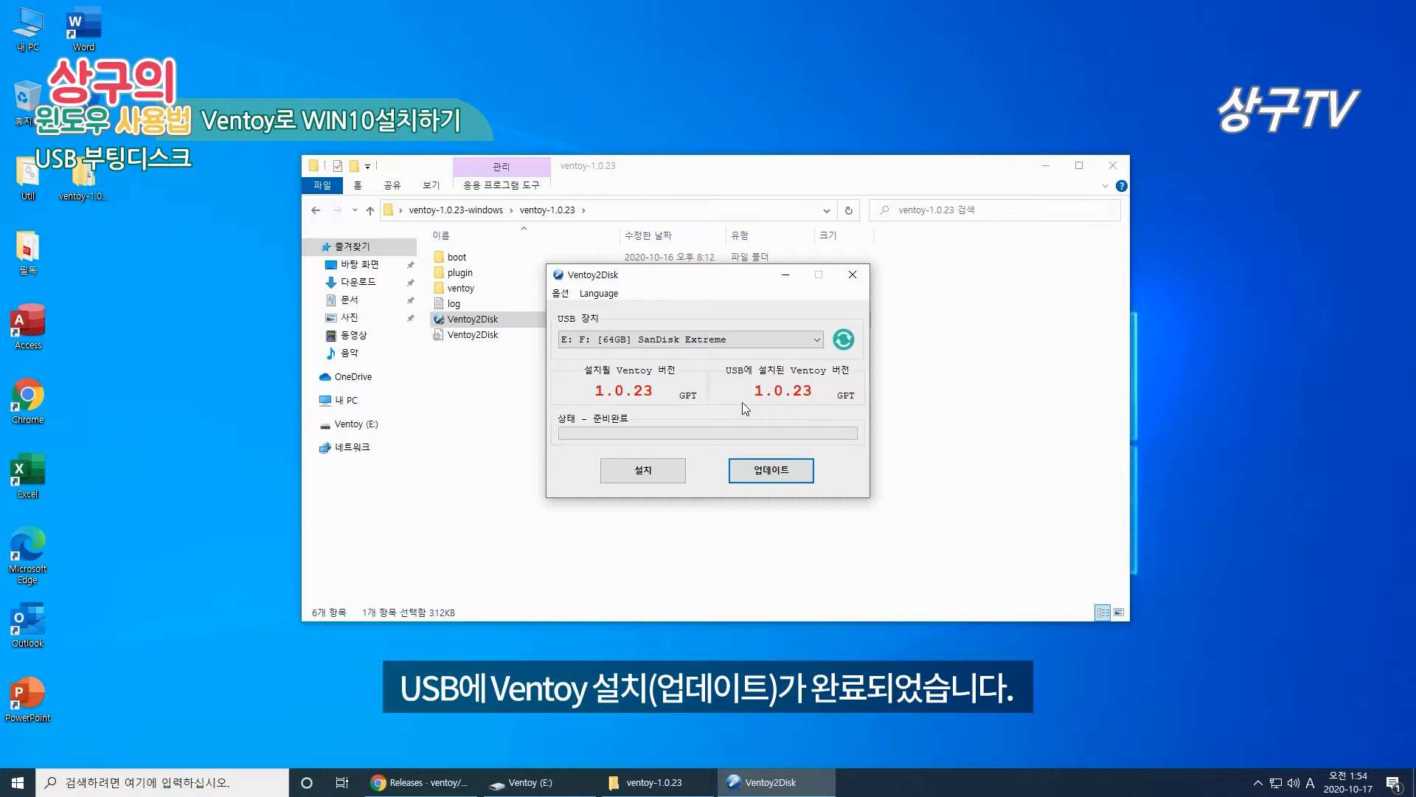
left_click(852, 285)
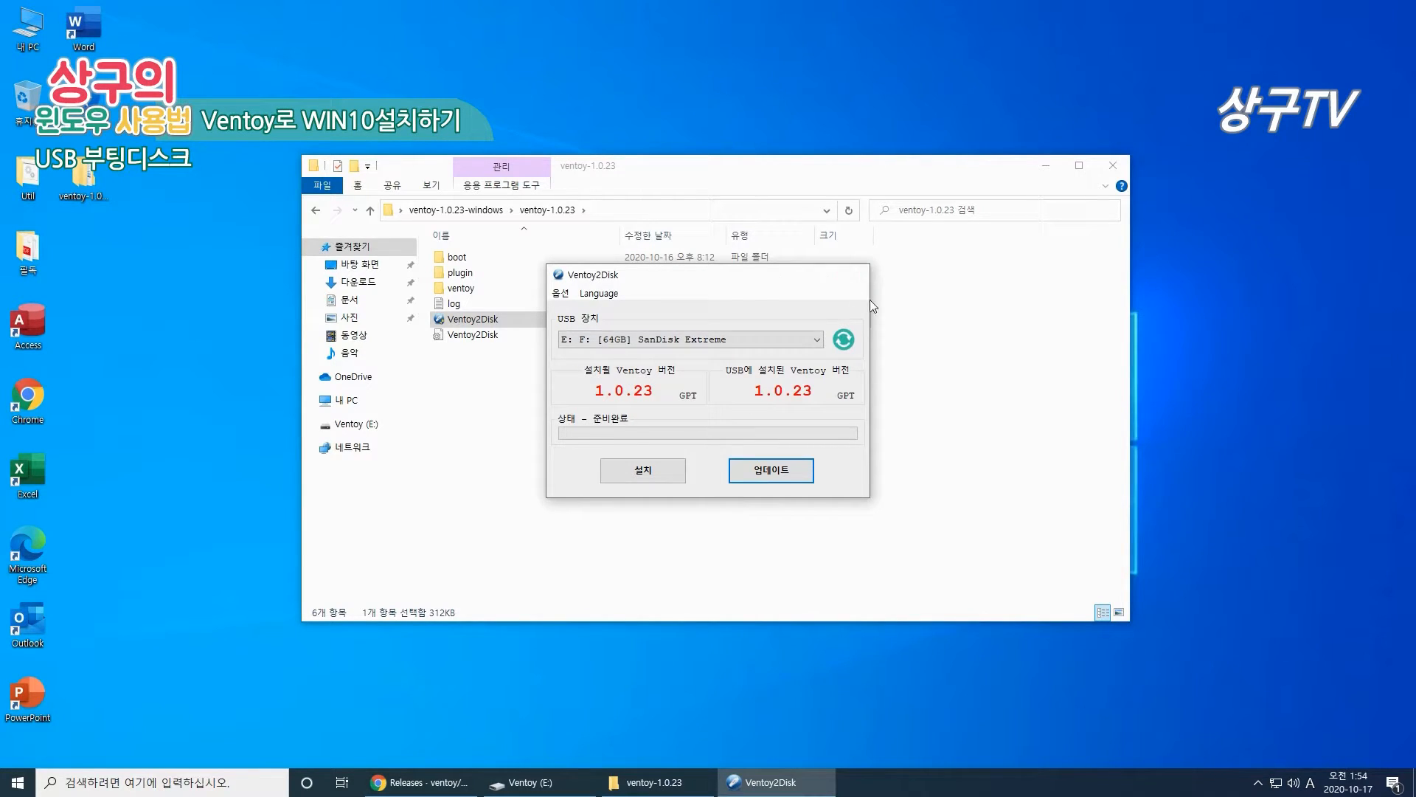
Step: Close the ventoy-1.0.23 folder window and bring back the Ventoy (E:) drive, selecting its three ISOs
left_click(1111, 168)
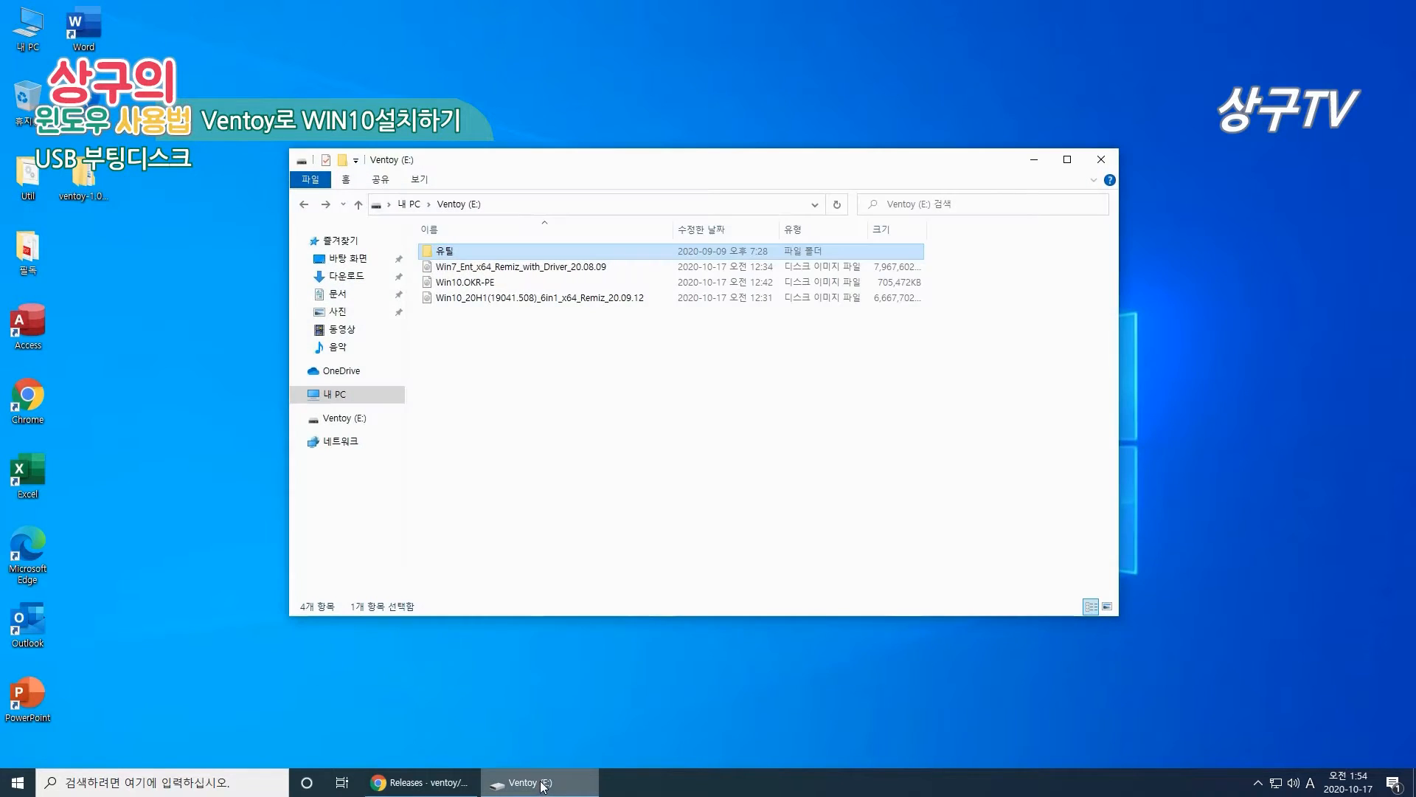
left_click(533, 782)
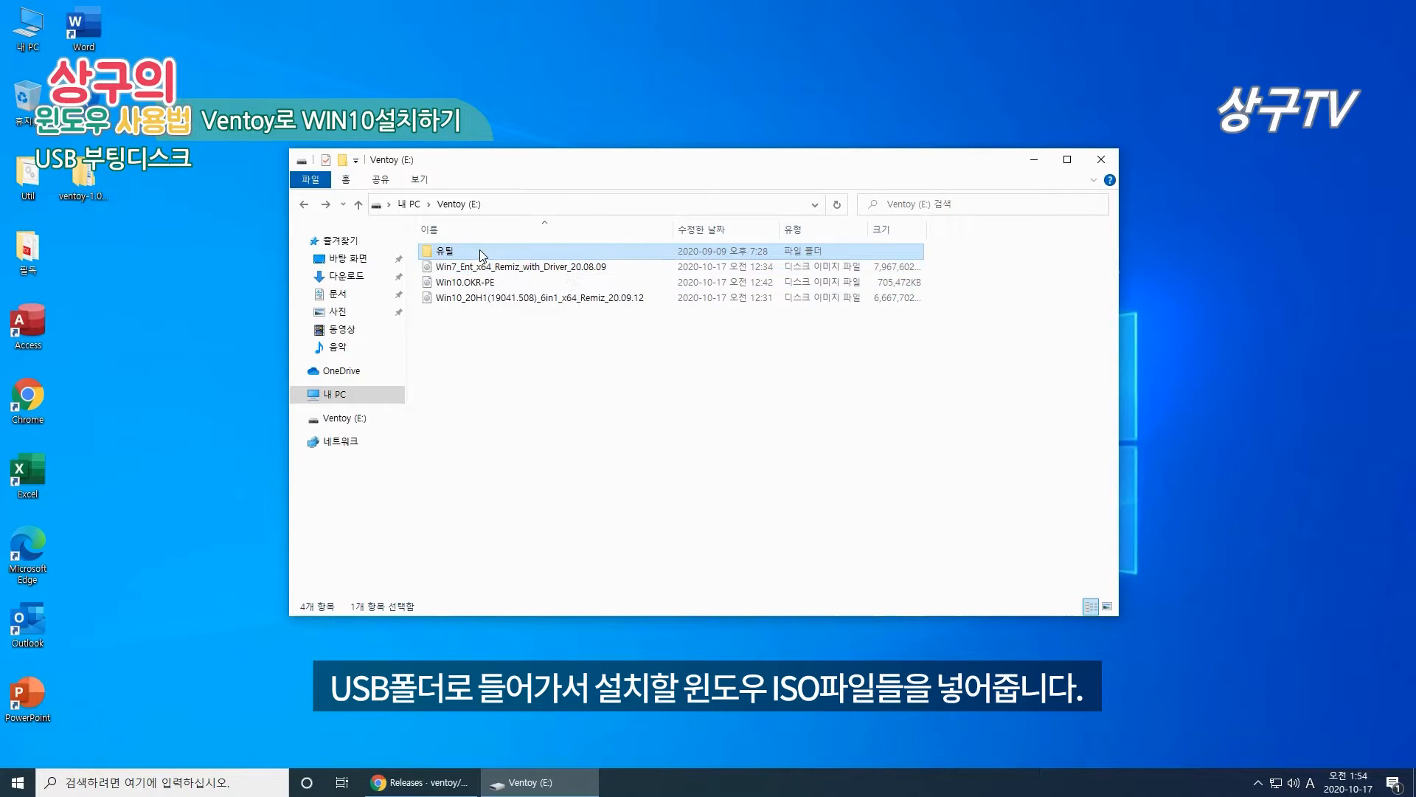
left_click(536, 347)
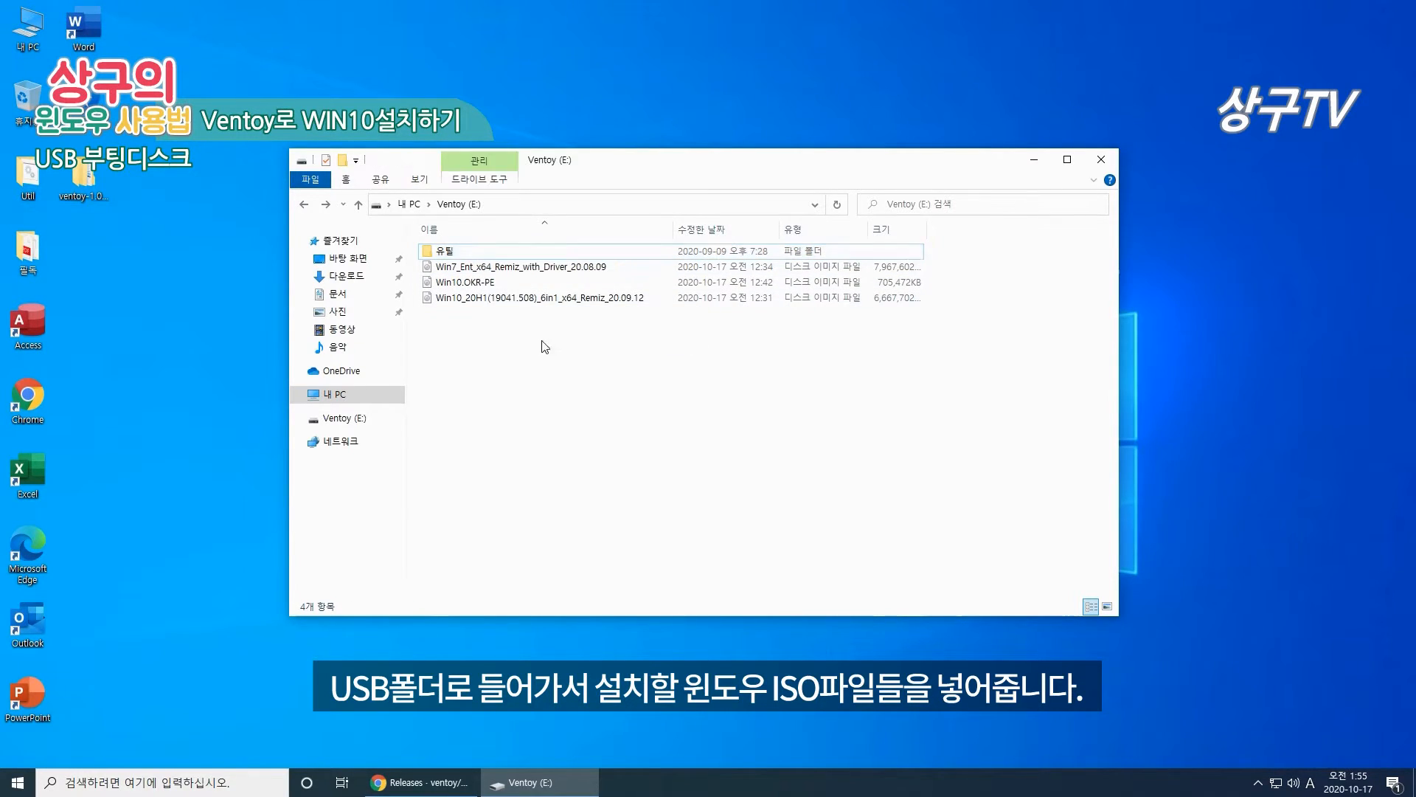
left_click_drag(535, 346, 475, 268)
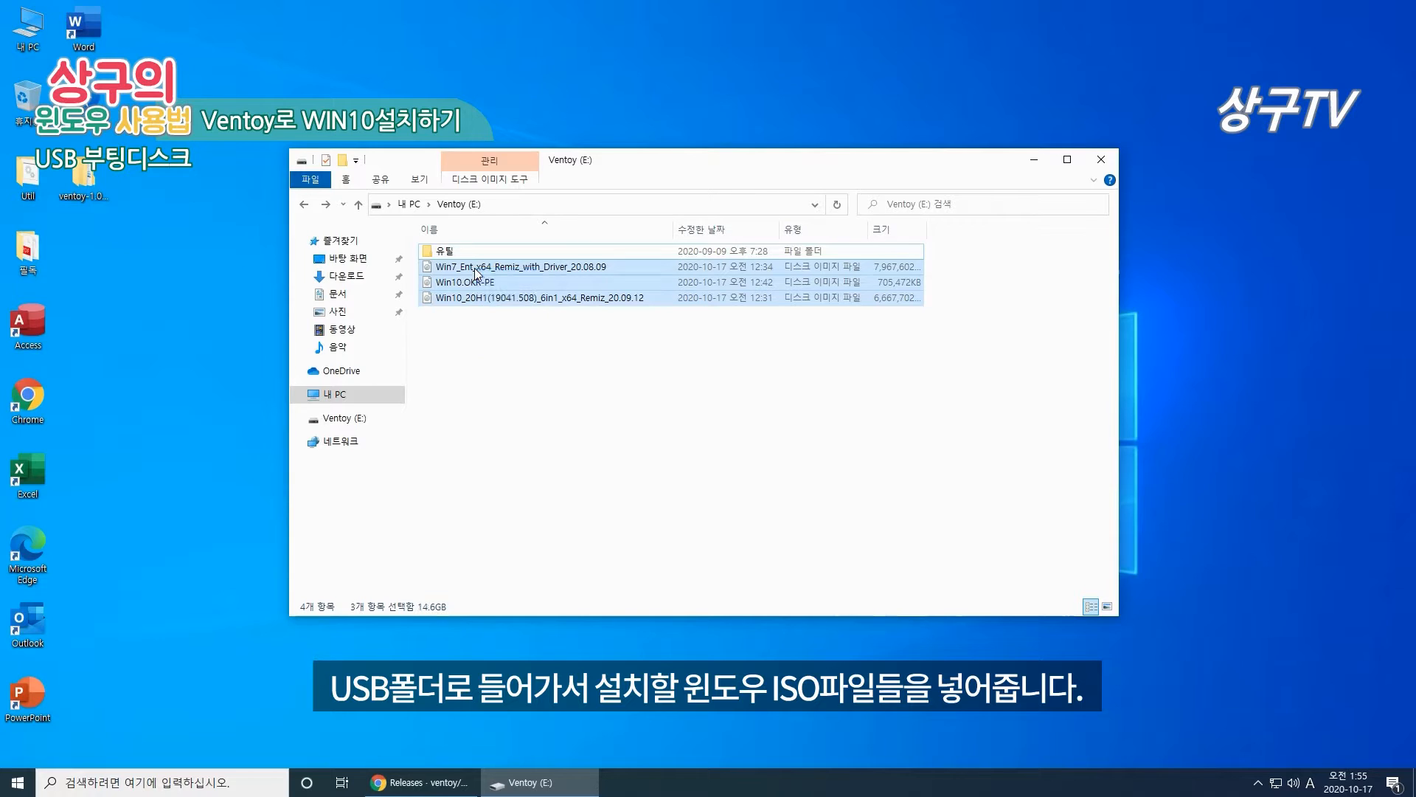
left_click(524, 334)
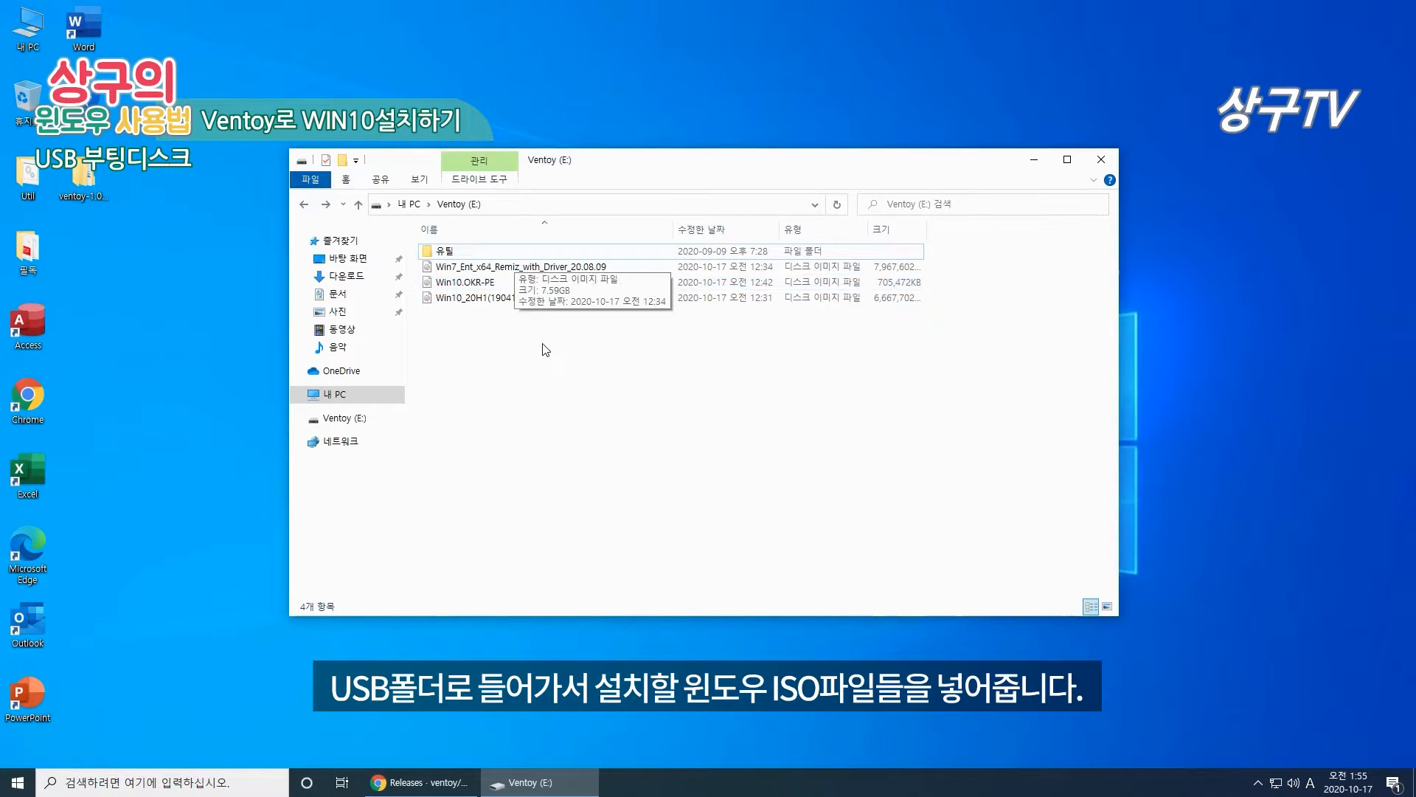
Step: Click through the Win7, Win10.OKR-PE and Win10_20H1 Remiz ISO images on the drive
left_click(546, 271)
left_click(539, 286)
left_click(535, 301)
left_click(540, 285)
left_click(543, 271)
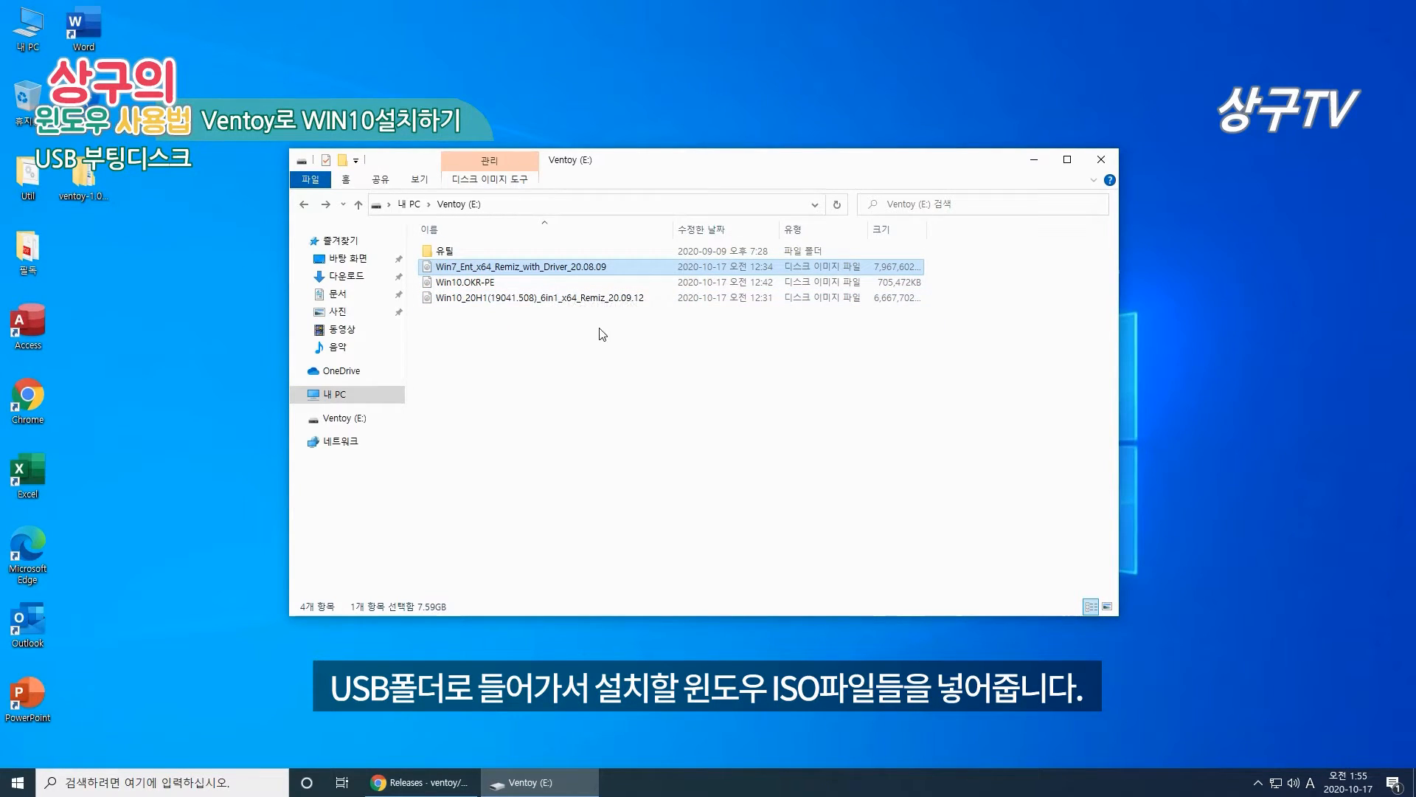
left_click_drag(591, 313, 543, 270)
left_click(493, 269)
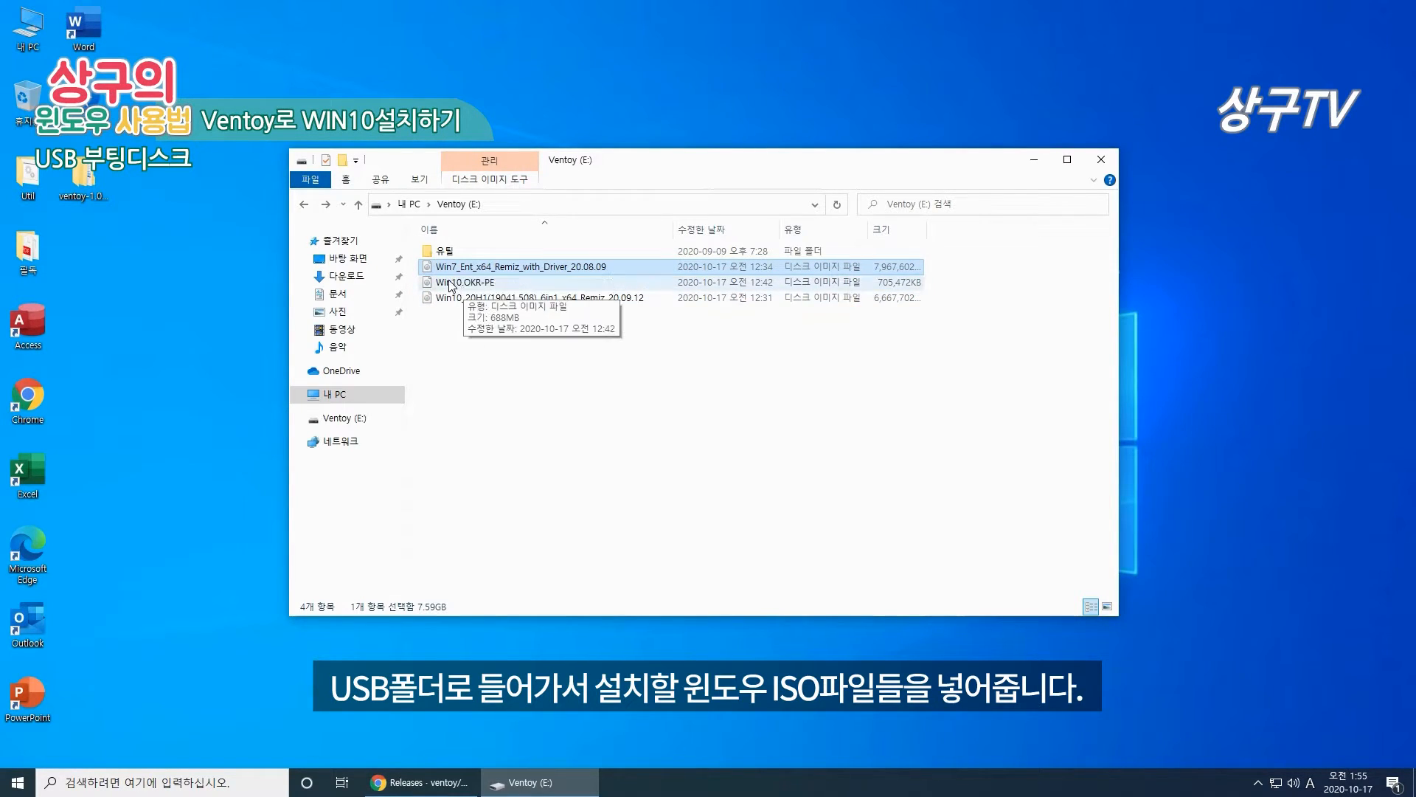
left_click(448, 285)
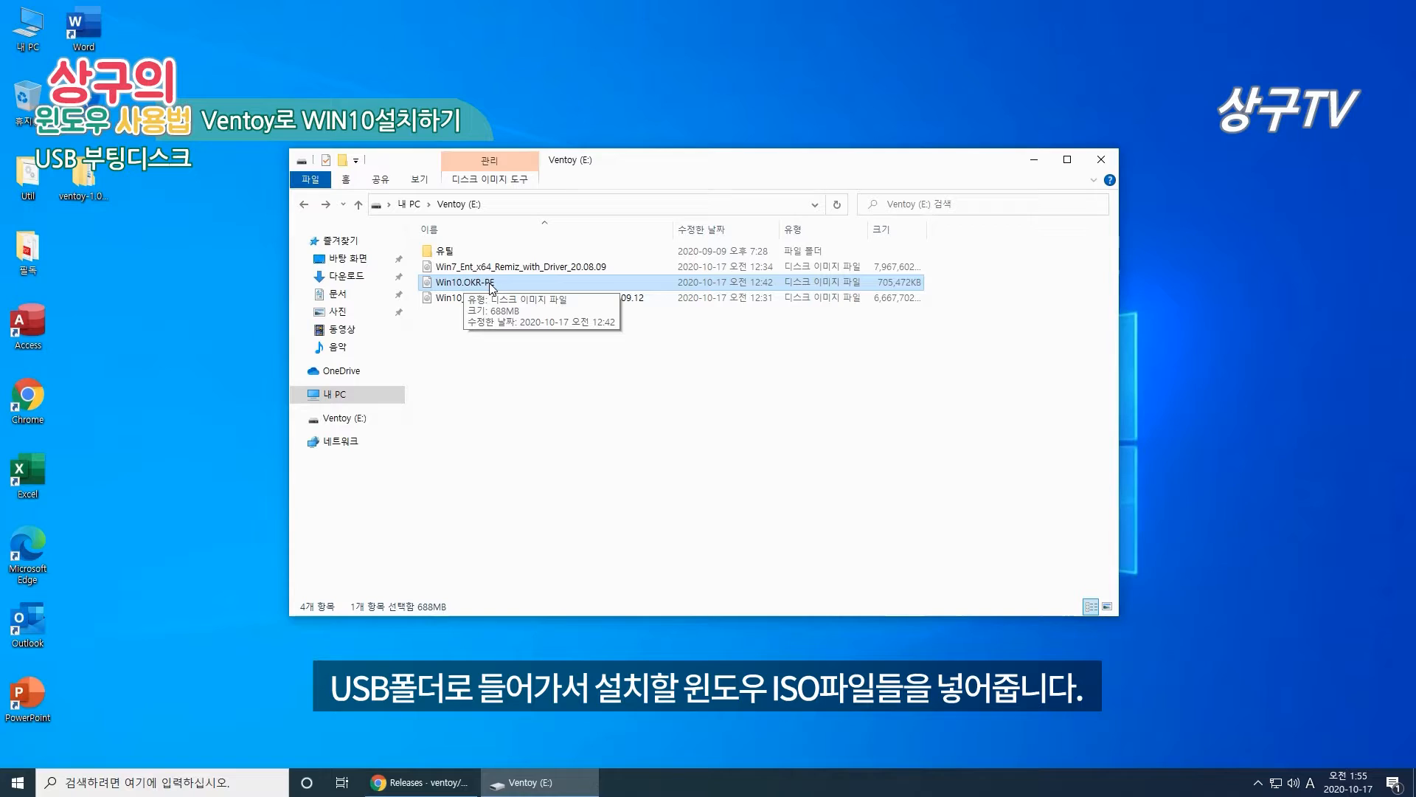
left_click(447, 302)
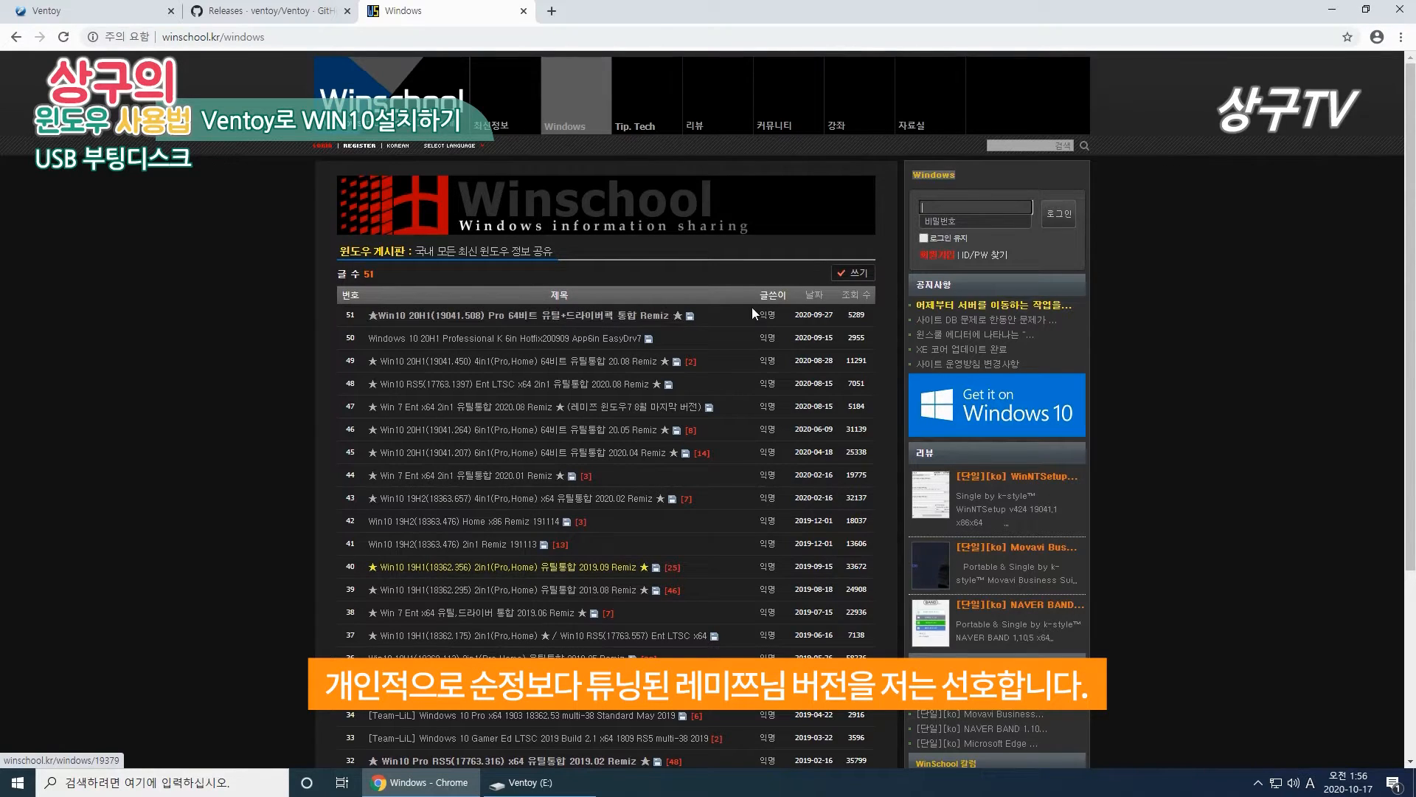
Step: Minimize Chrome, then select and deselect the three ISO images on Ventoy (E:)
left_click(1333, 22)
left_click_drag(485, 323, 551, 260)
left_click(590, 335)
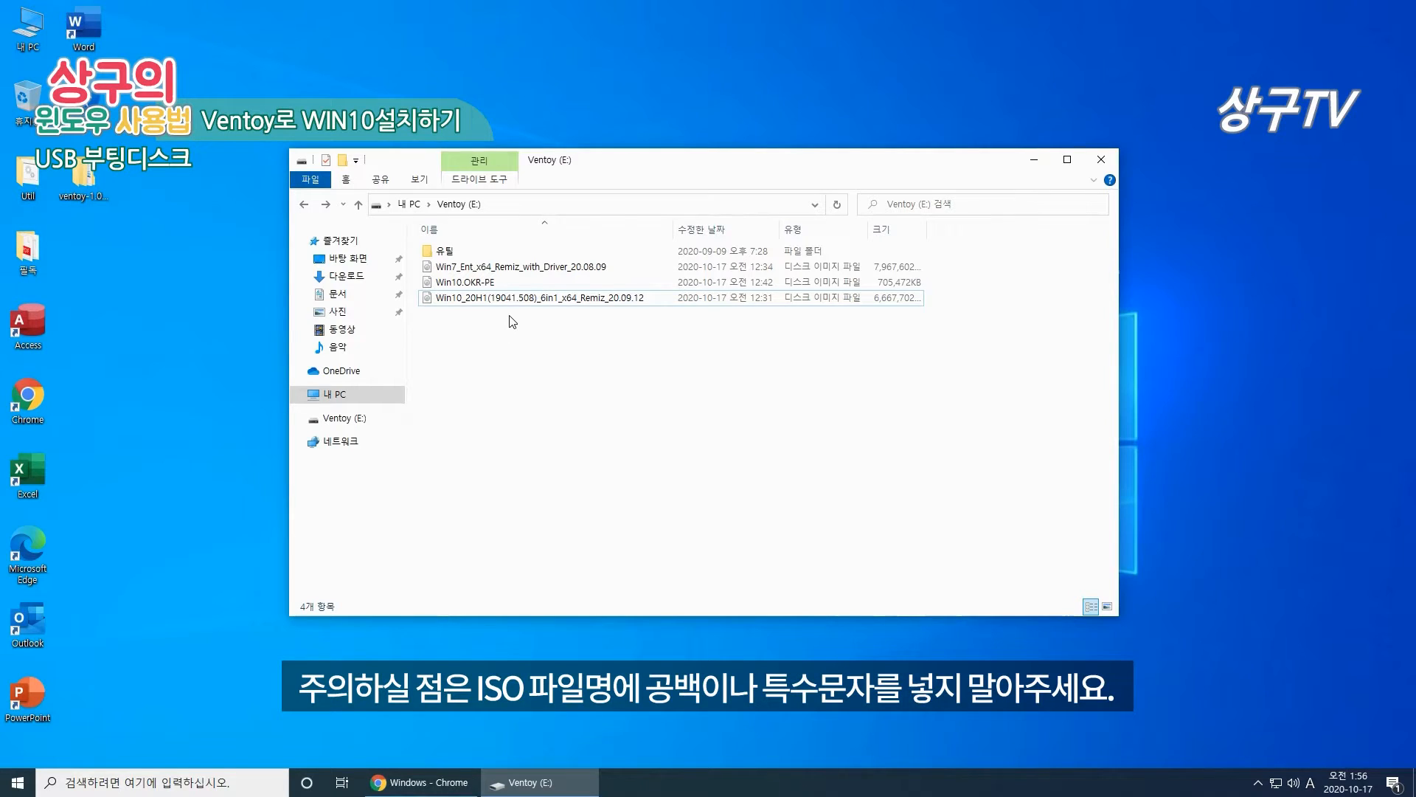
Step: Rename the Win10_20H1 ISO, inserting special characters '%#@$@%' and removing them again
left_click(483, 283)
left_click(480, 298)
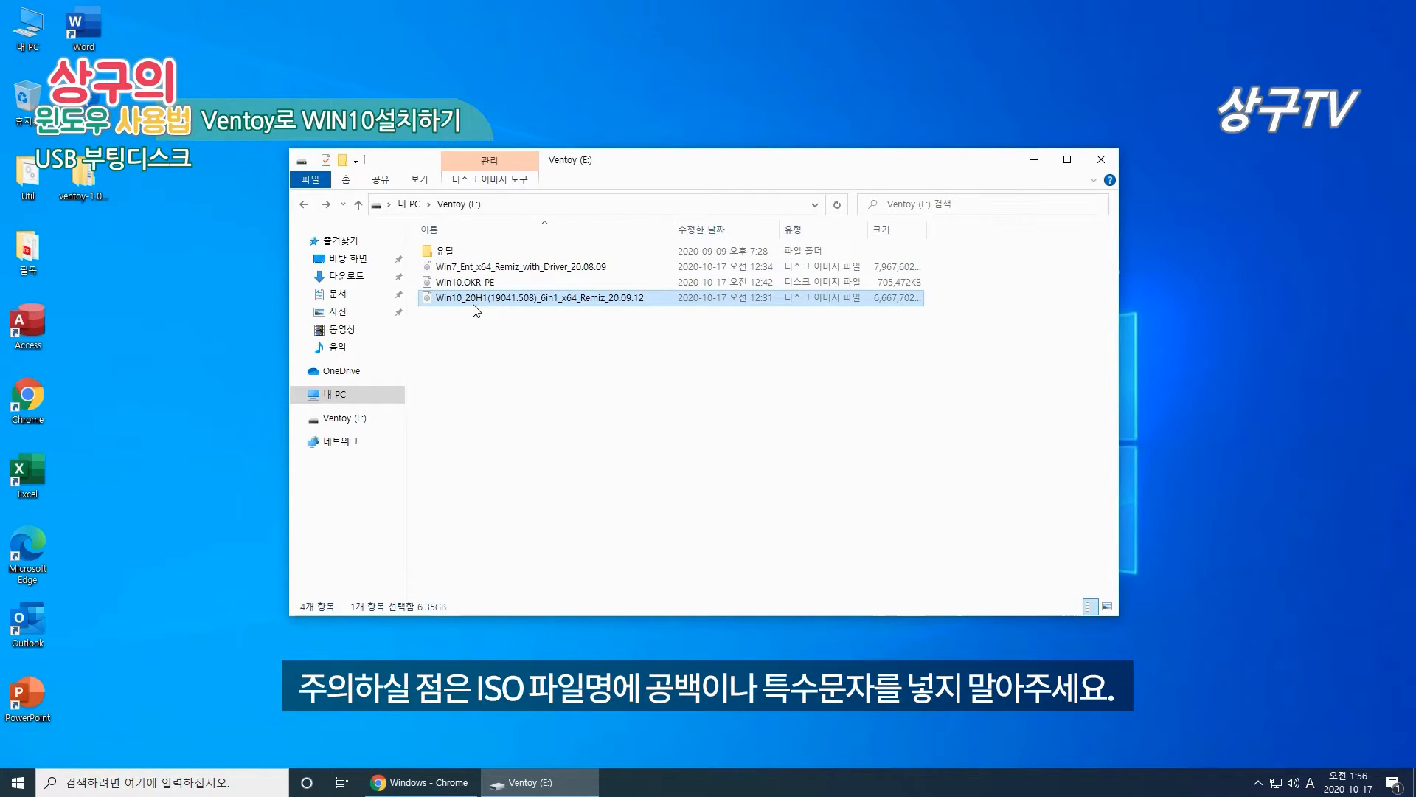
left_click(472, 297)
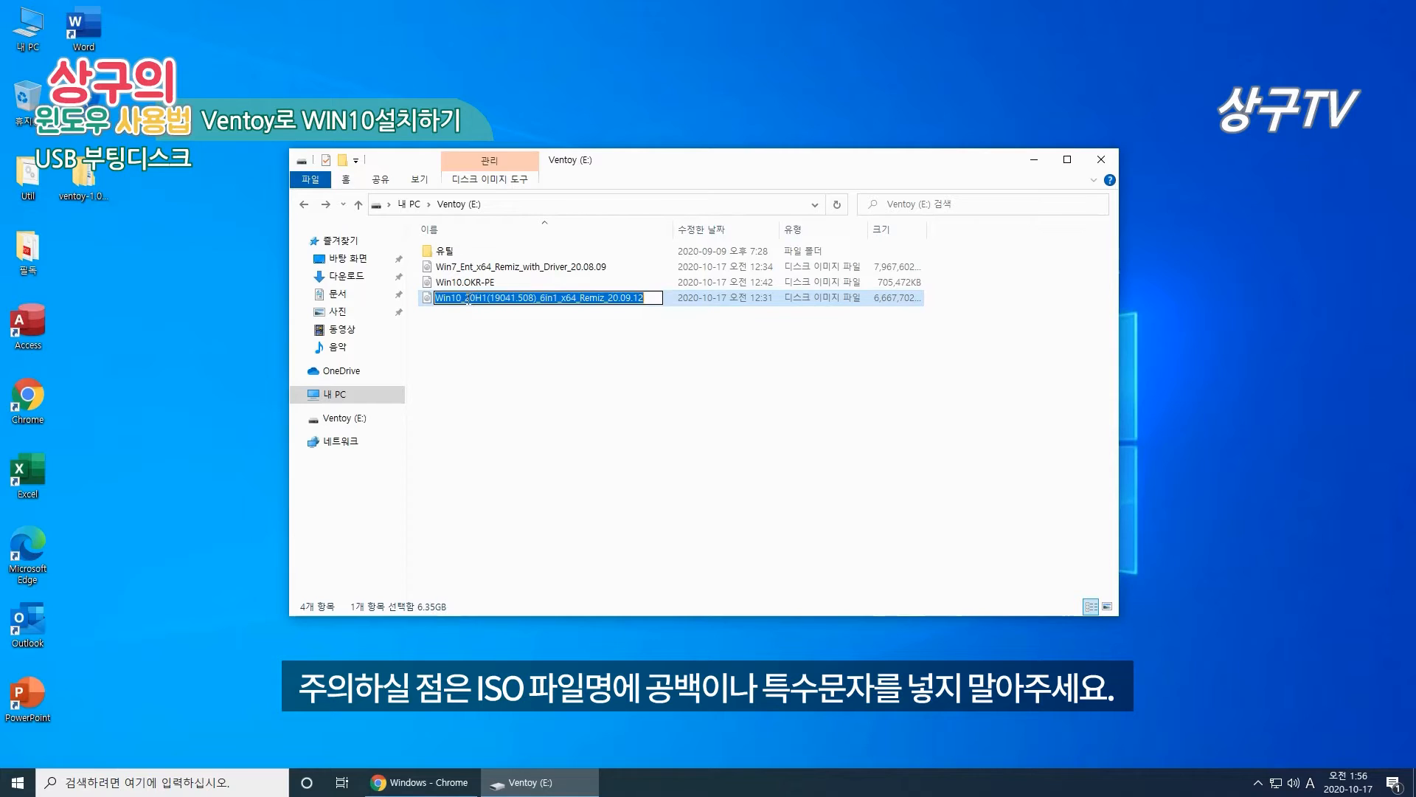
left_click(473, 298)
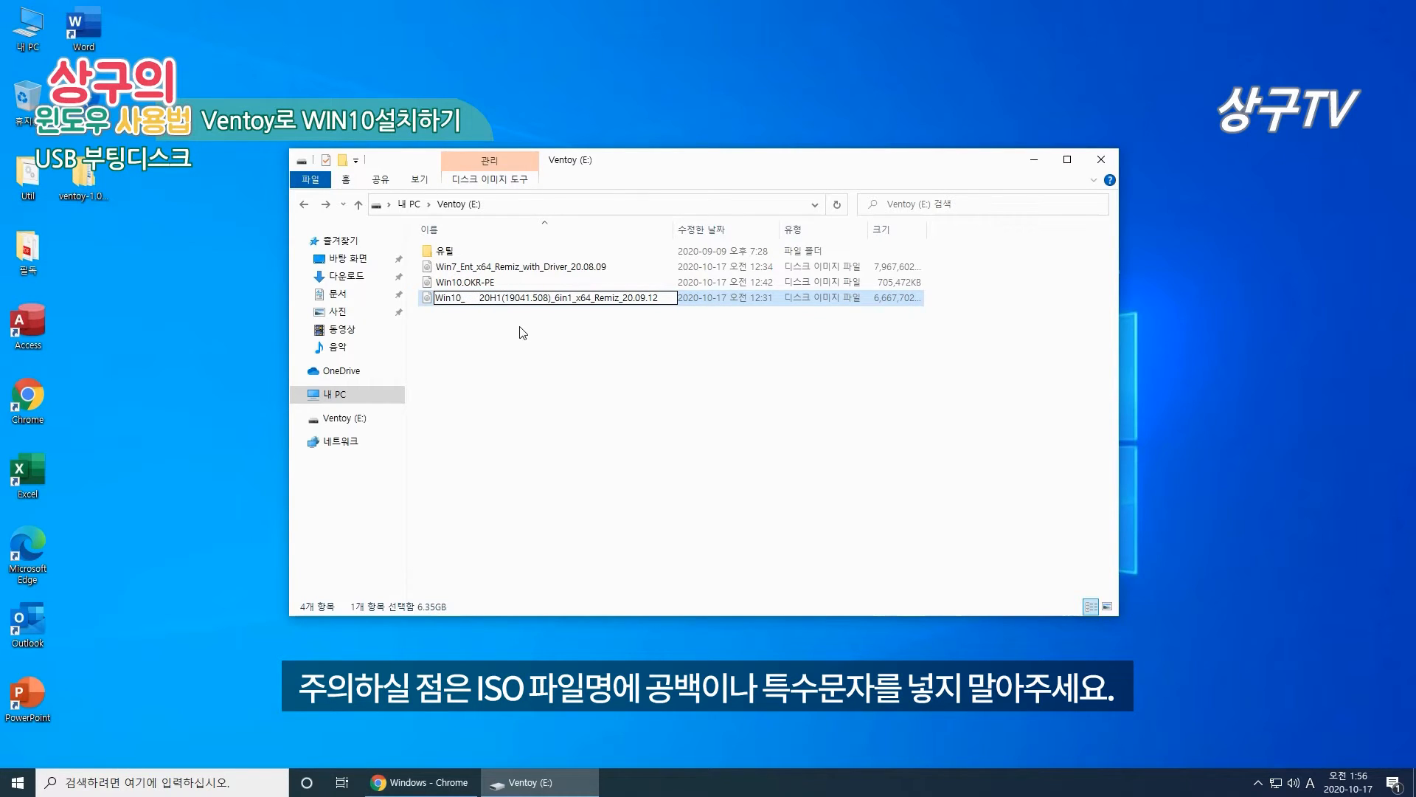
key("BackSpace")
key("BackSpace")
key("BackSpace")
type("%#@$@%")
key("BackSpace")
key("BackSpace")
key("BackSpace")
key("BackSpace")
key("BackSpace")
key("BackSpace")
key("BackSpace")
key("Return")
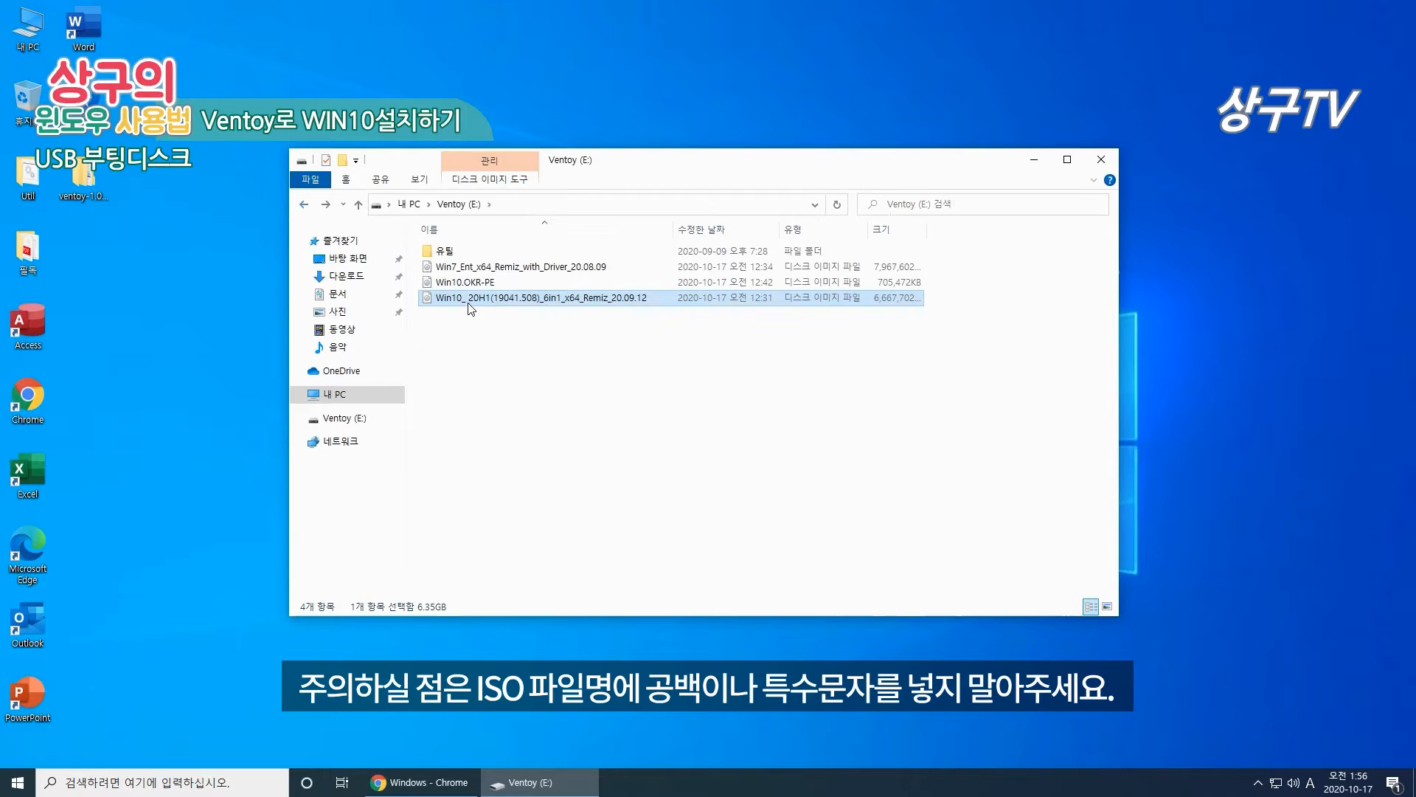
Step: Select all three disk images on the drive, then clear the selection
left_click(471, 310)
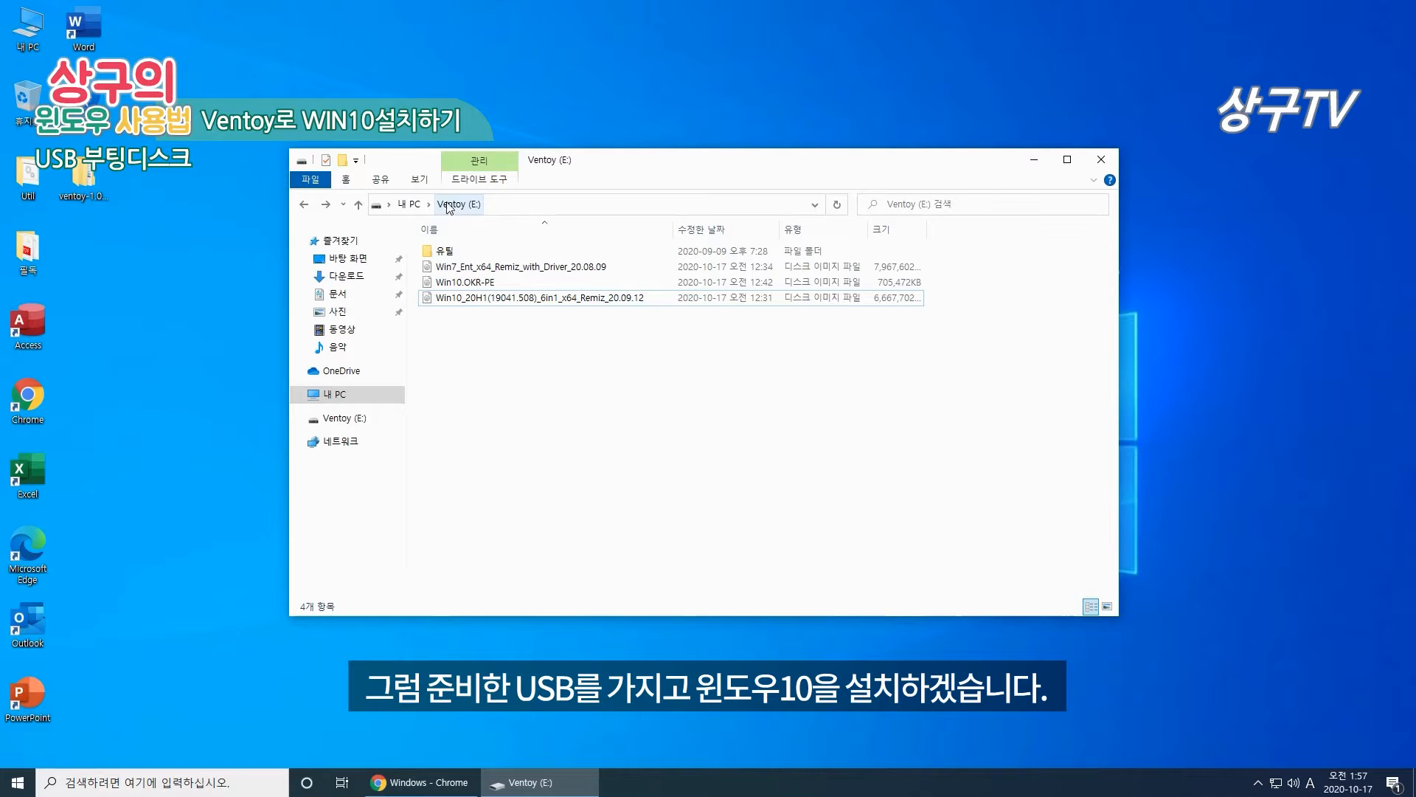
left_click_drag(476, 322, 961, 269)
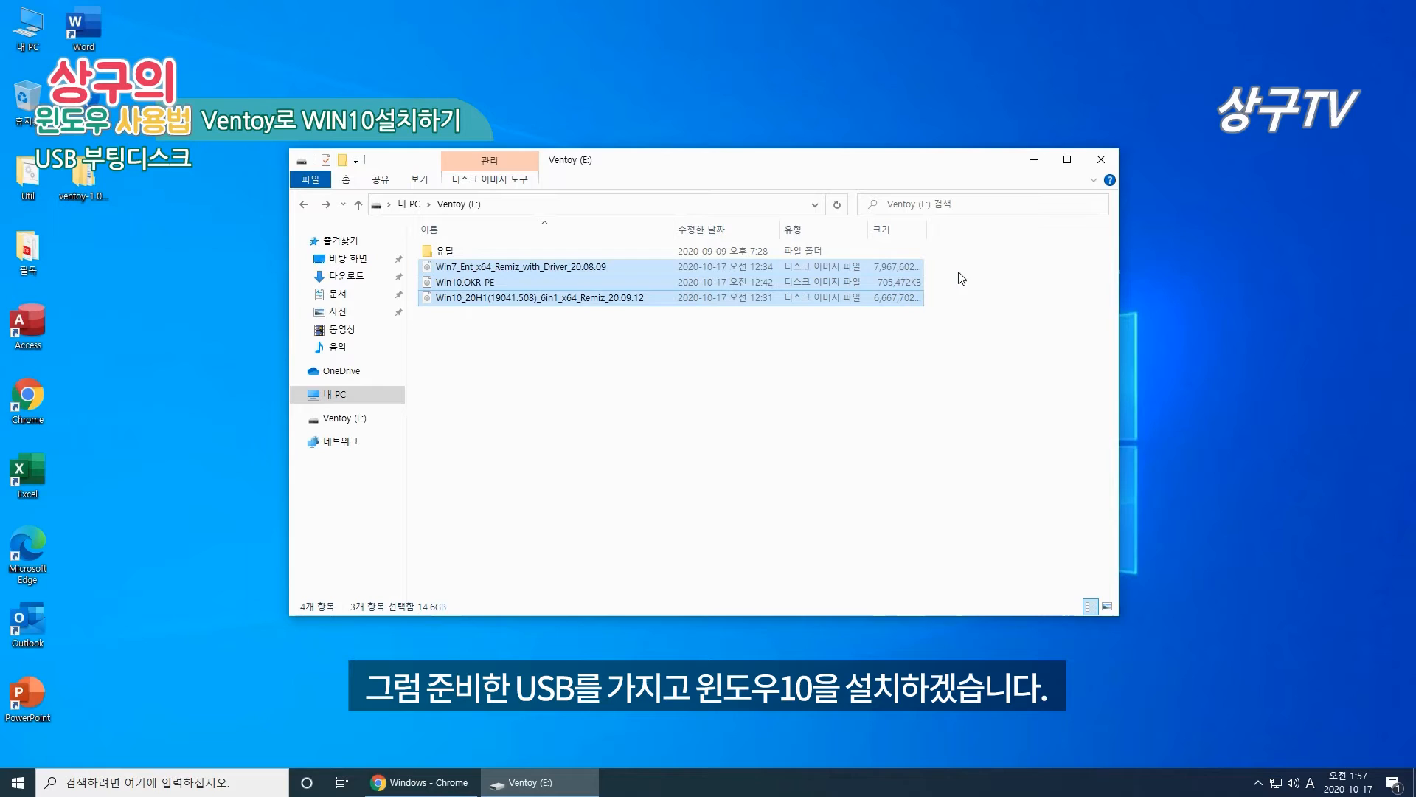
left_click(548, 388)
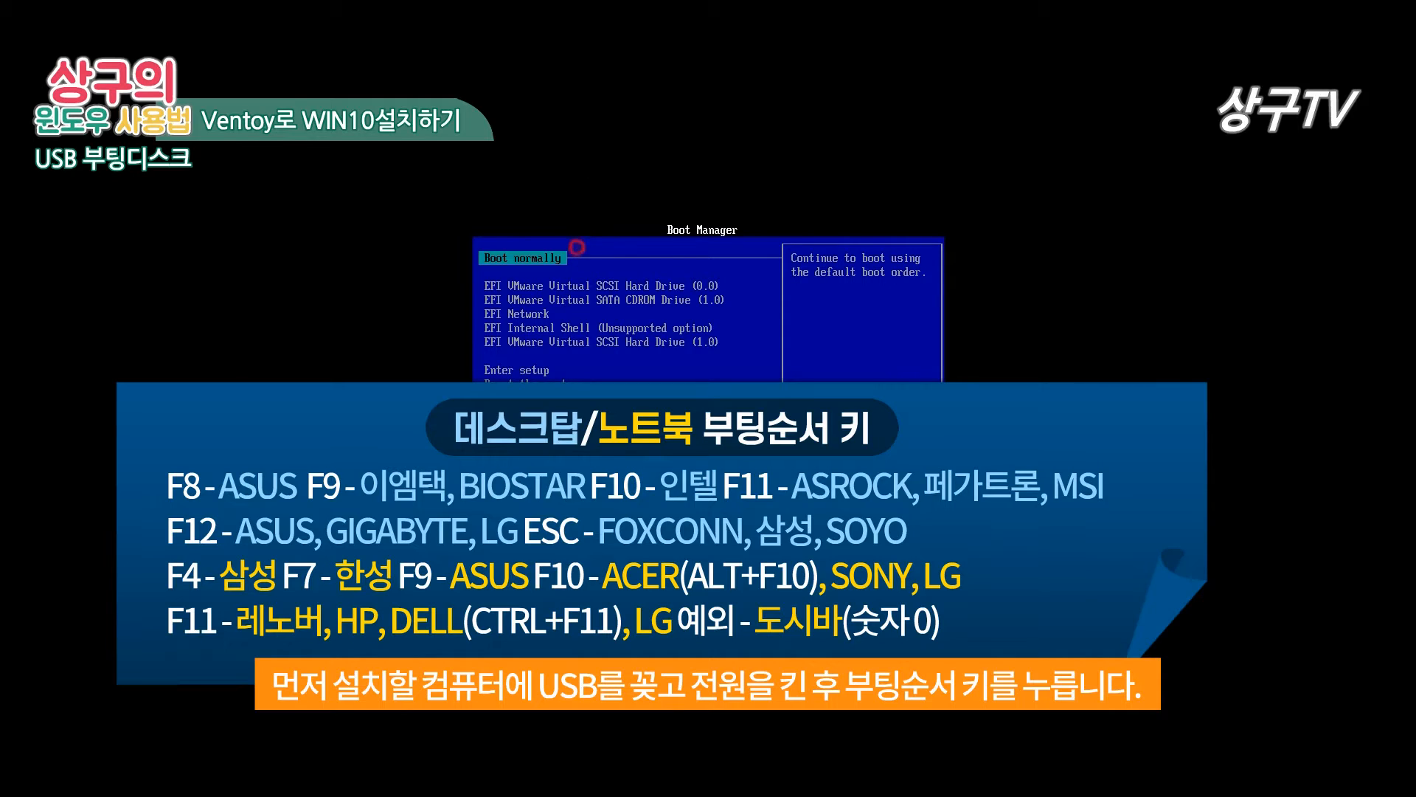
Step: Highlight the 'EFI VMware Virtual SCSI Hard Drive (1.0)' entry in the Boot Manager
key("Down")
key("Down")
key("Down")
key("Down")
key("Down")
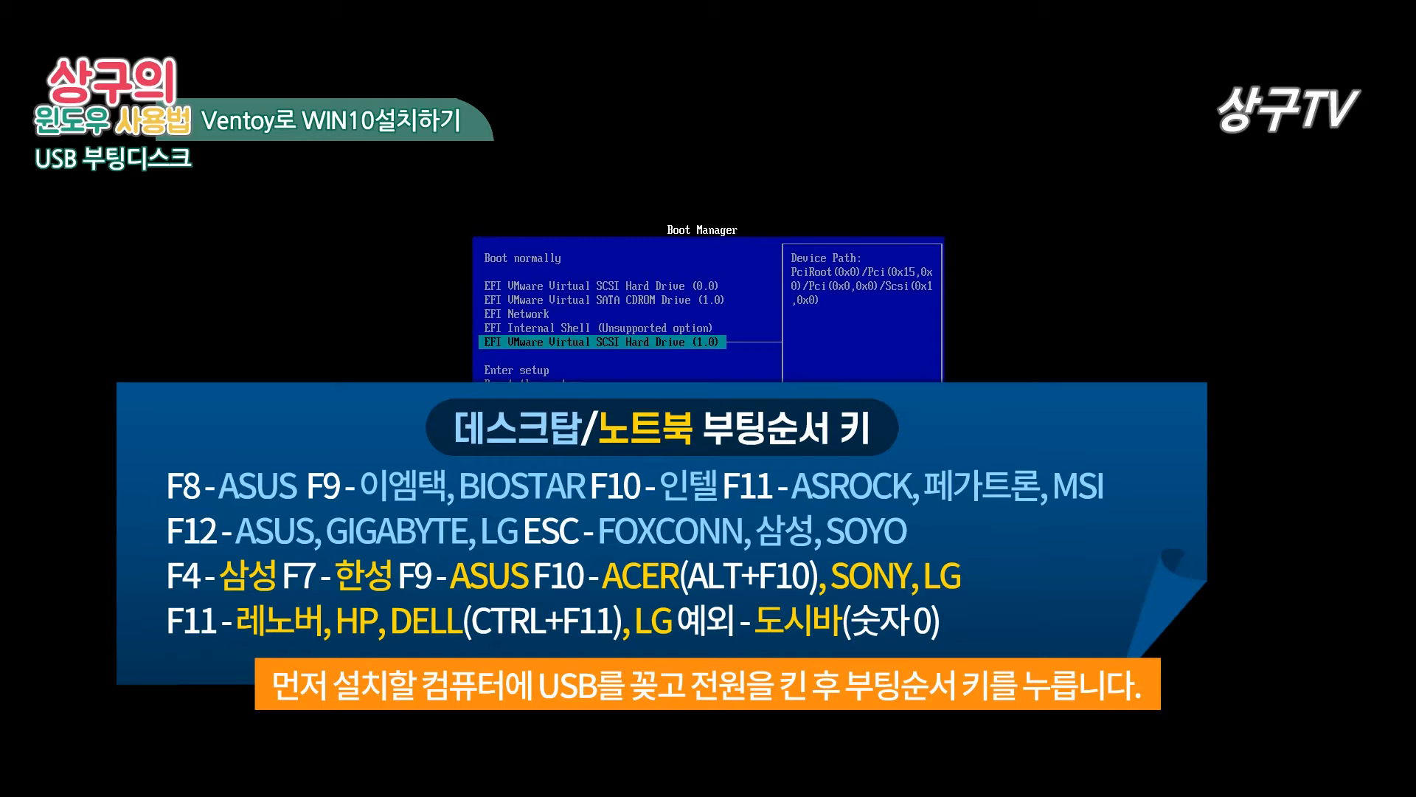
key("Up")
key("Down")
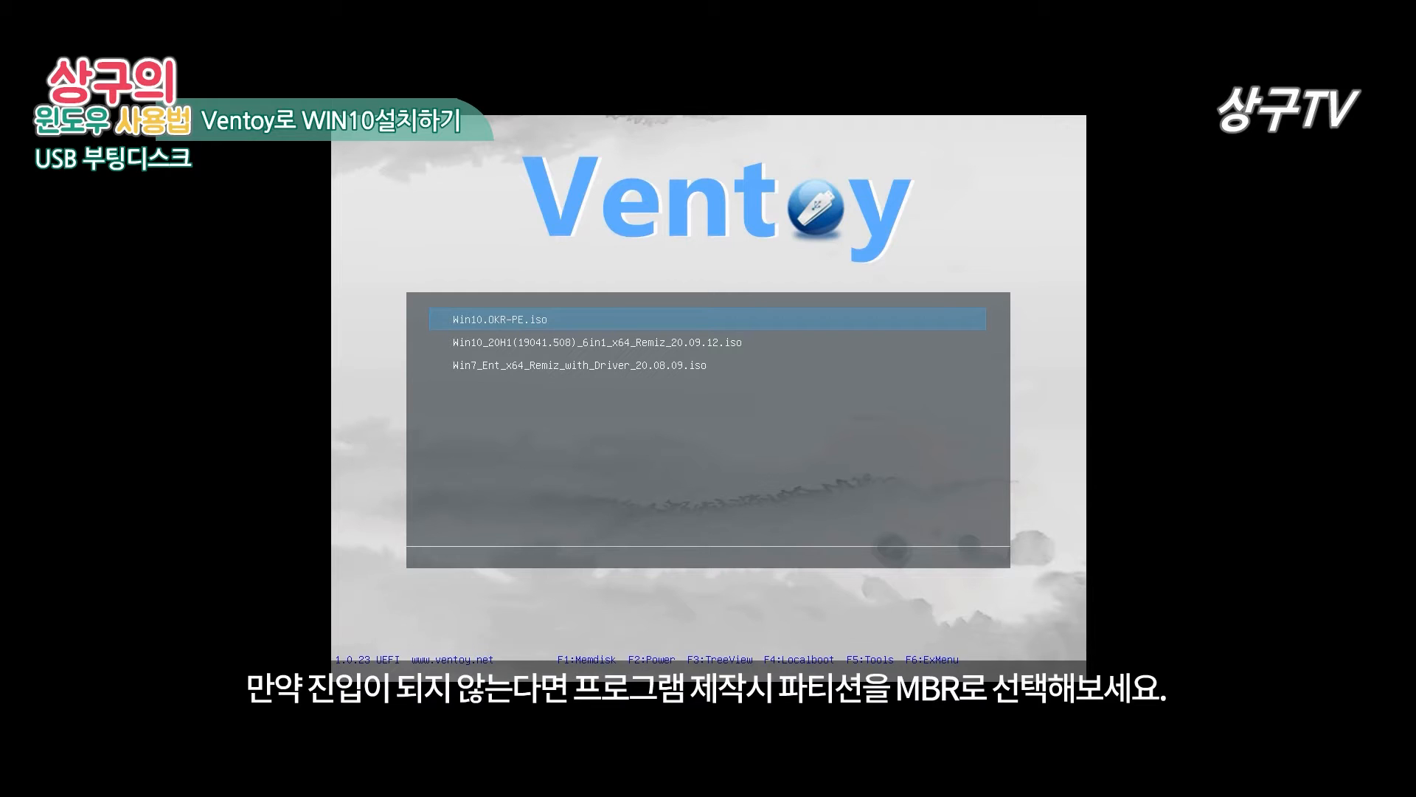
Step: Highlight Win10_20H1(19041.508)_6in1_x64_Remiz_20.09.12.iso in the Ventoy menu and boot it
key("Down")
key("Down")
key("Up")
key("Up")
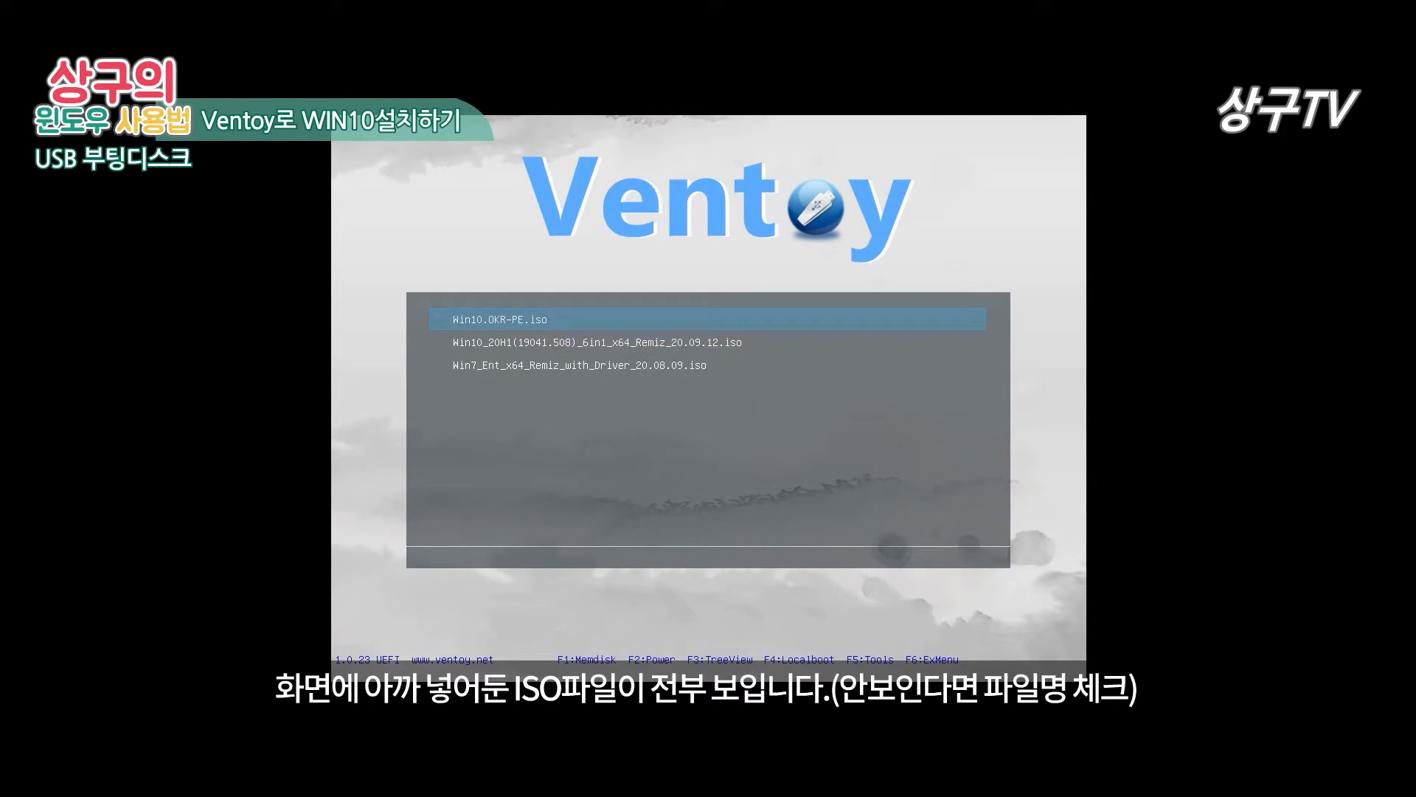
key("Down")
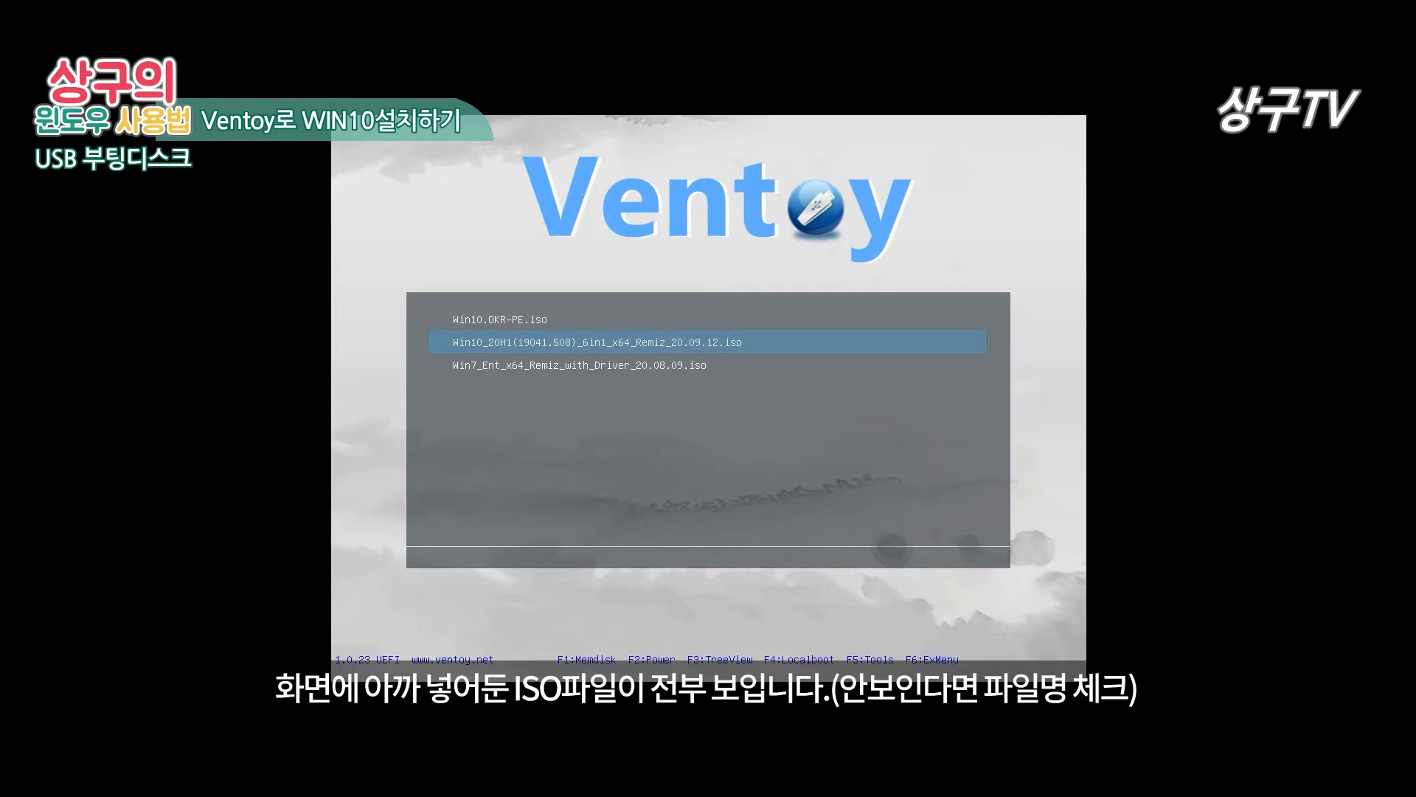
key("Down")
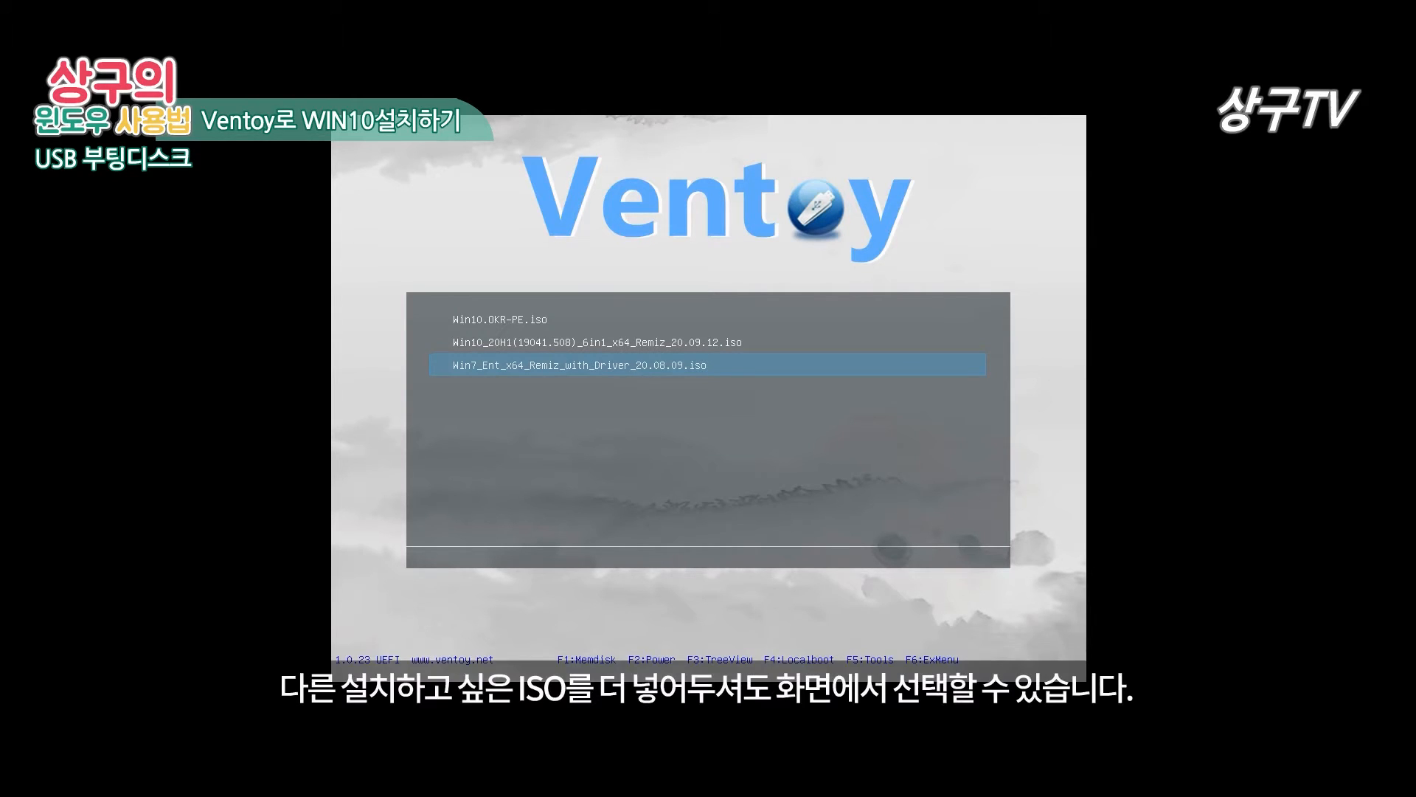
key("Up")
key("Down")
key("Up")
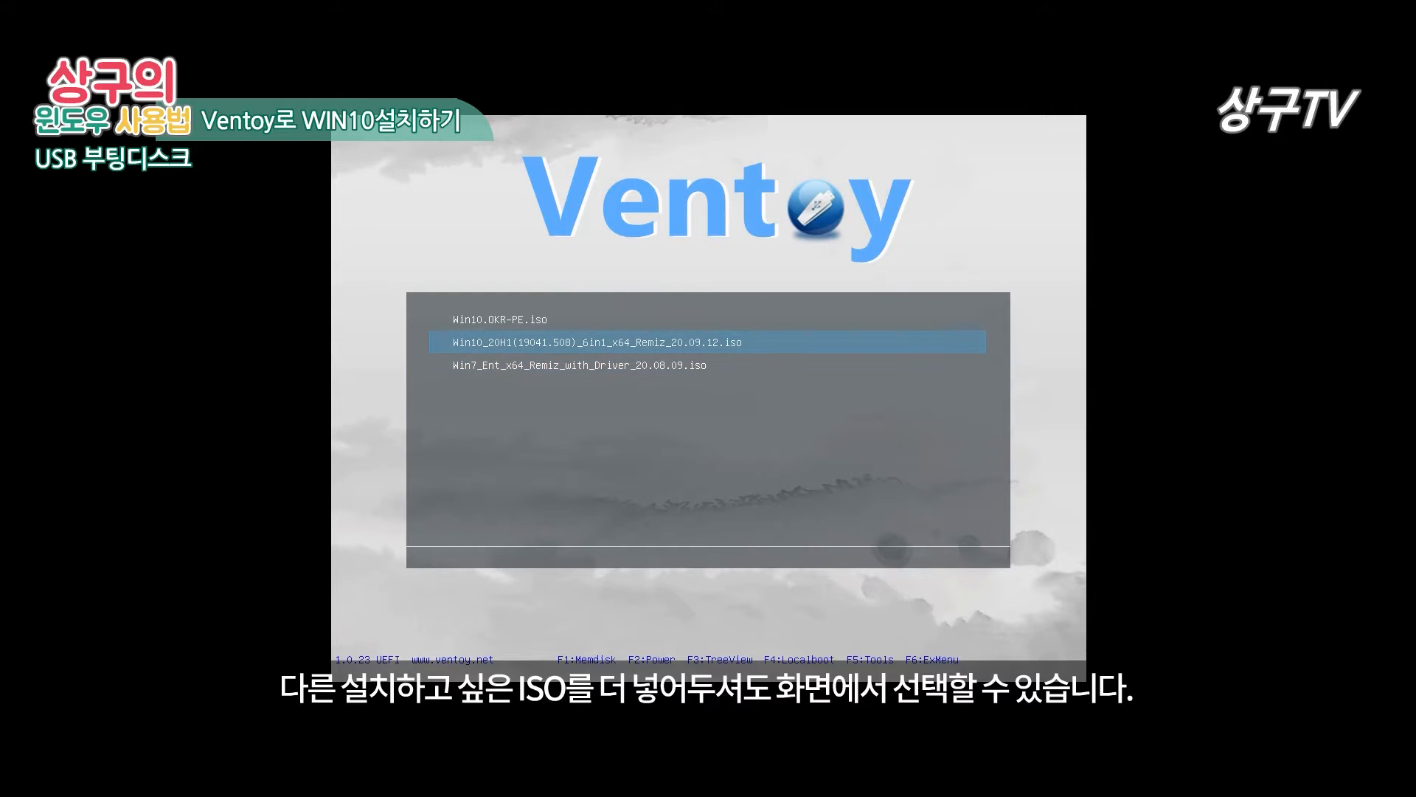
key("Up")
key("Down")
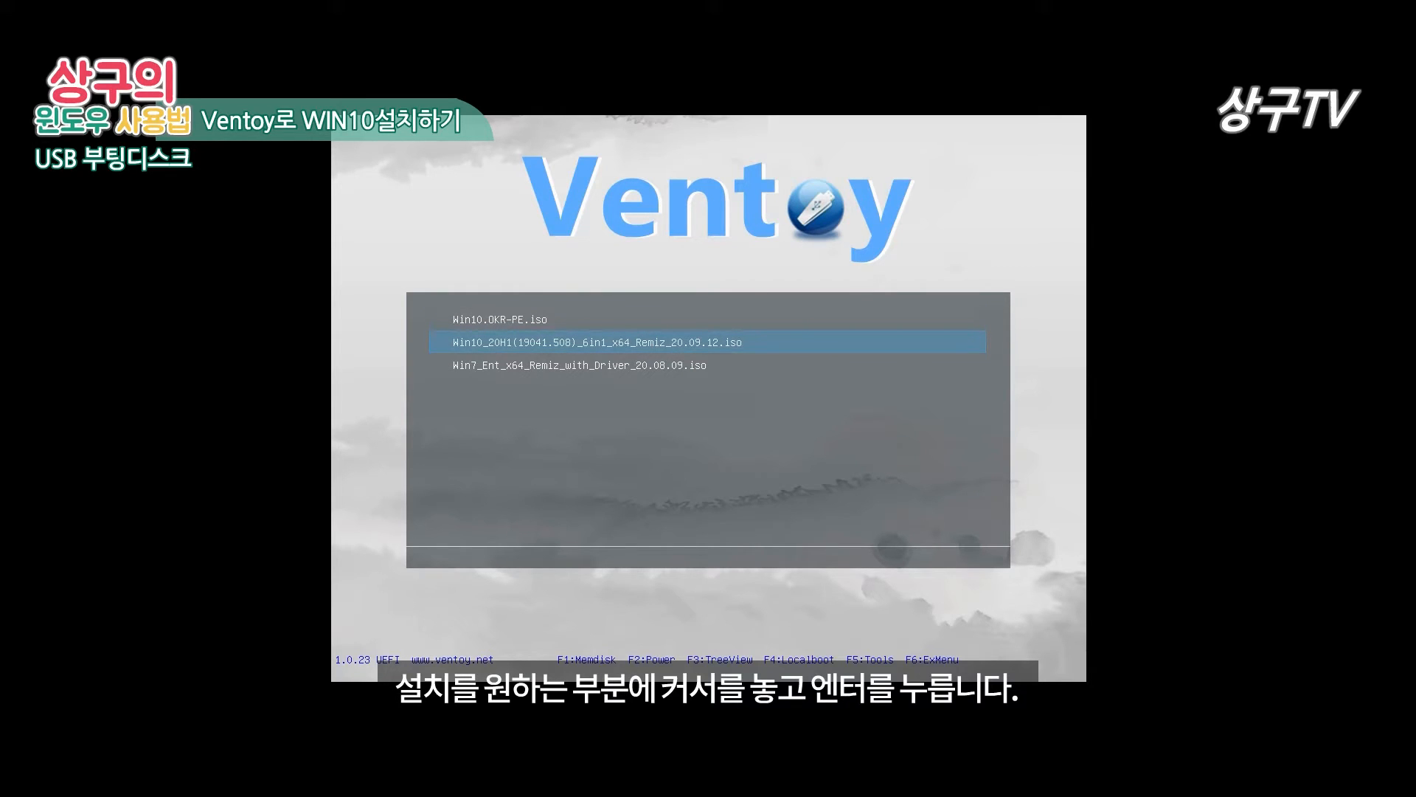
key("Return")
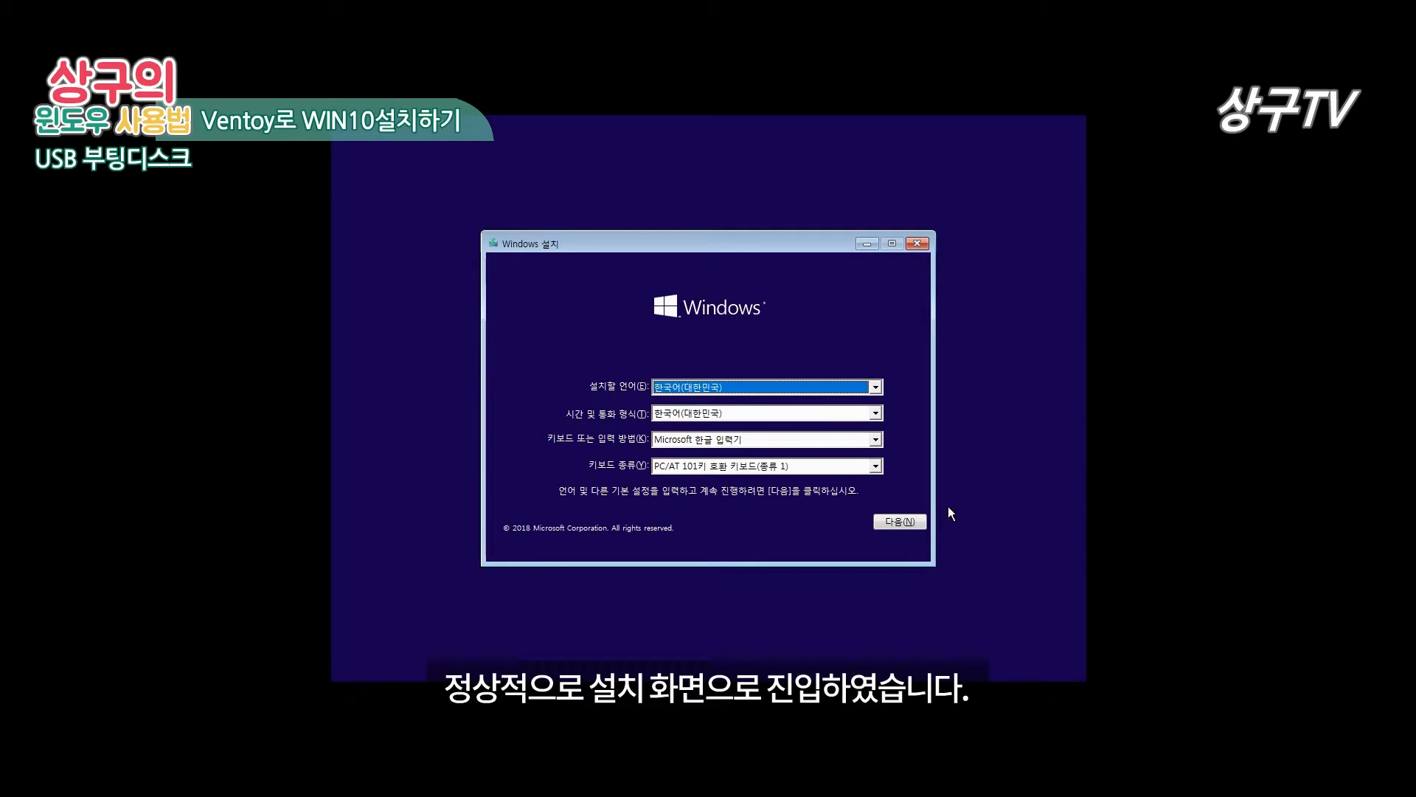
Step: Keep the Korean defaults, pick Pro x64 with Util, accept the licence, and choose custom install
left_click(916, 524)
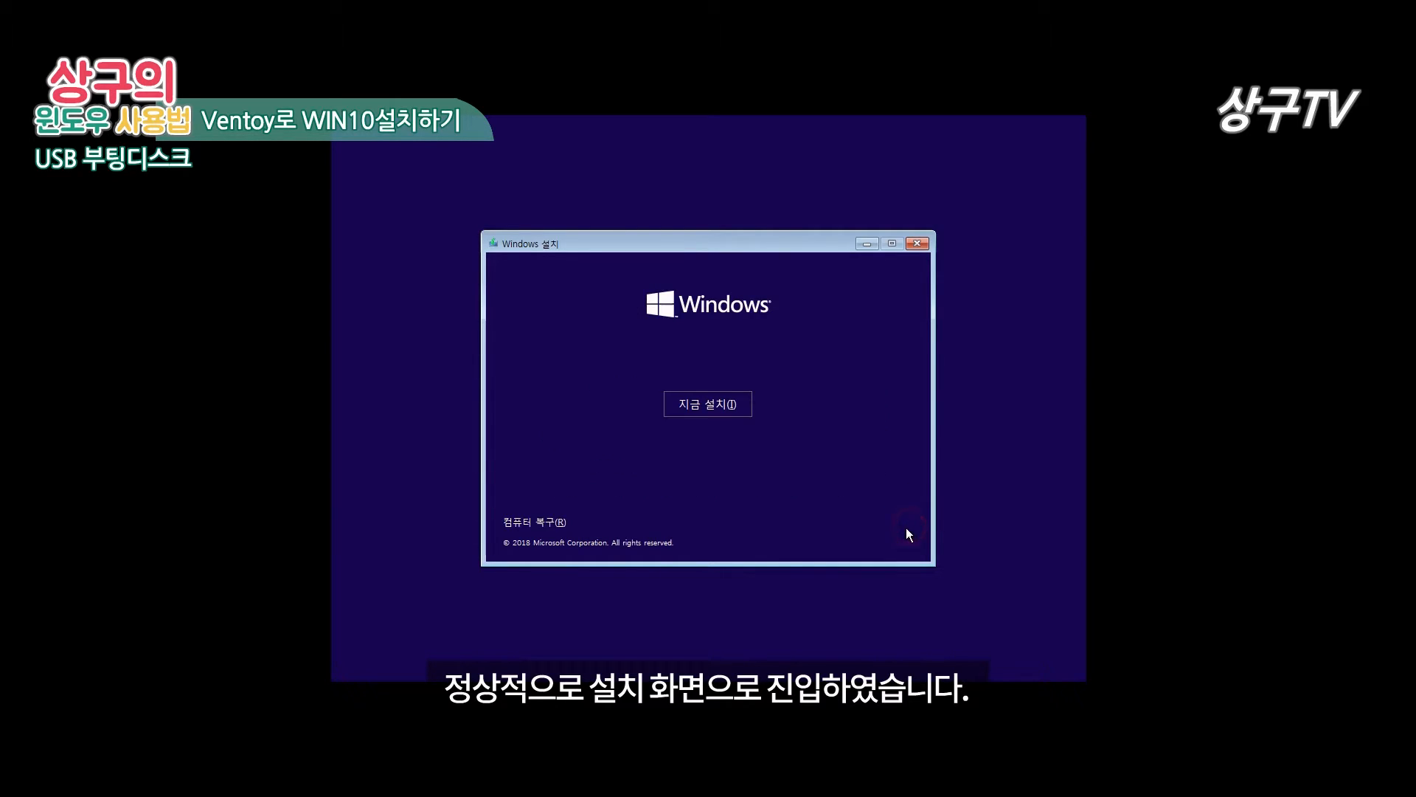
left_click(702, 408)
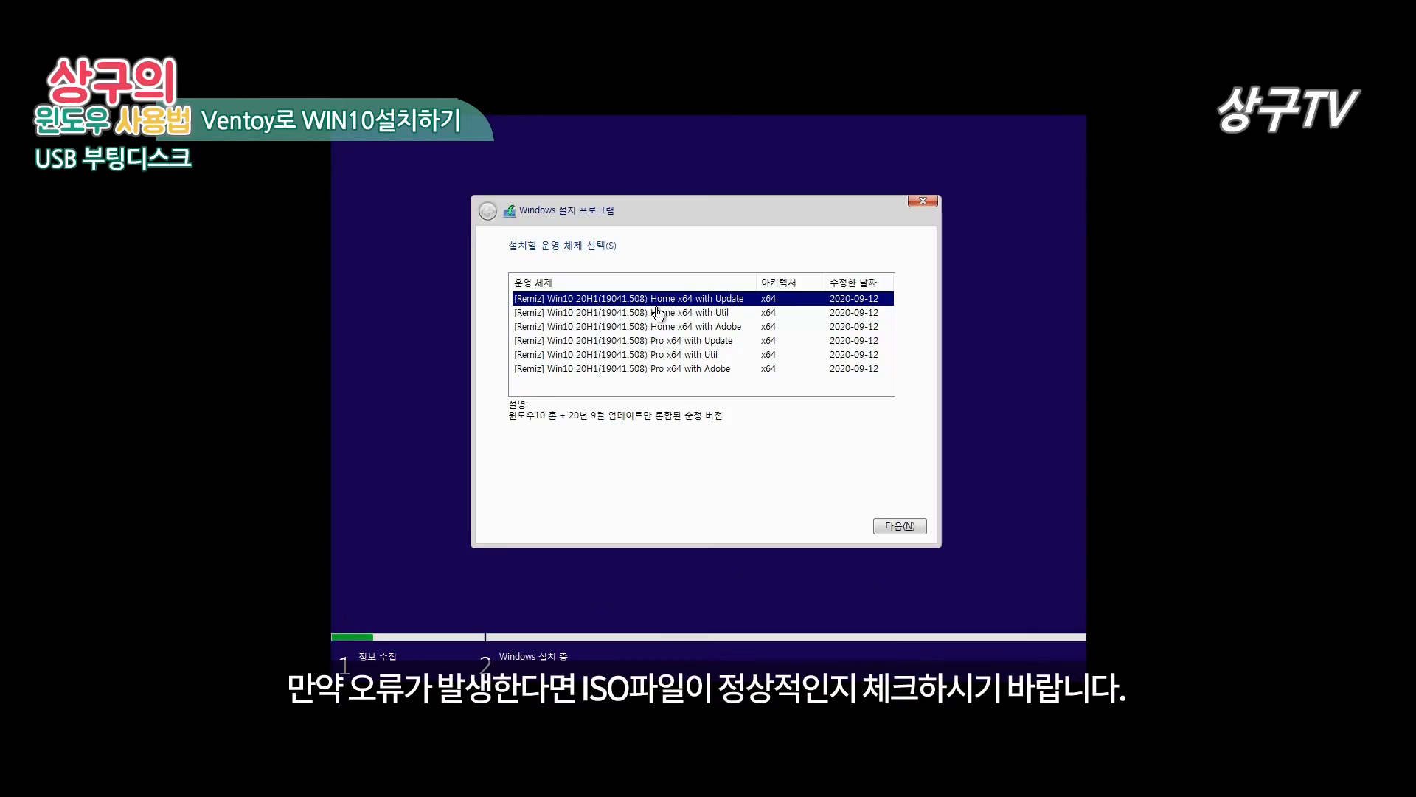
left_click(671, 356)
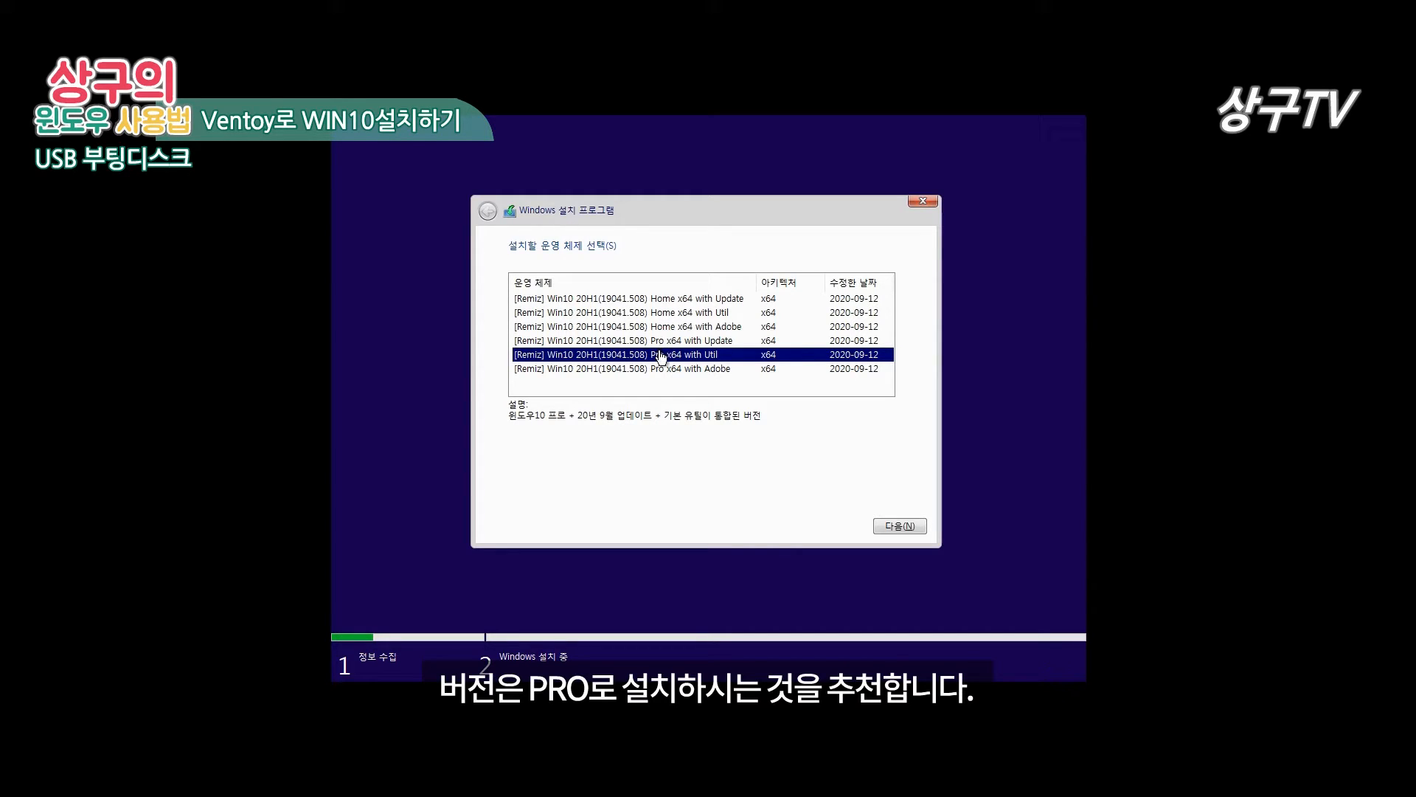
left_click(877, 527)
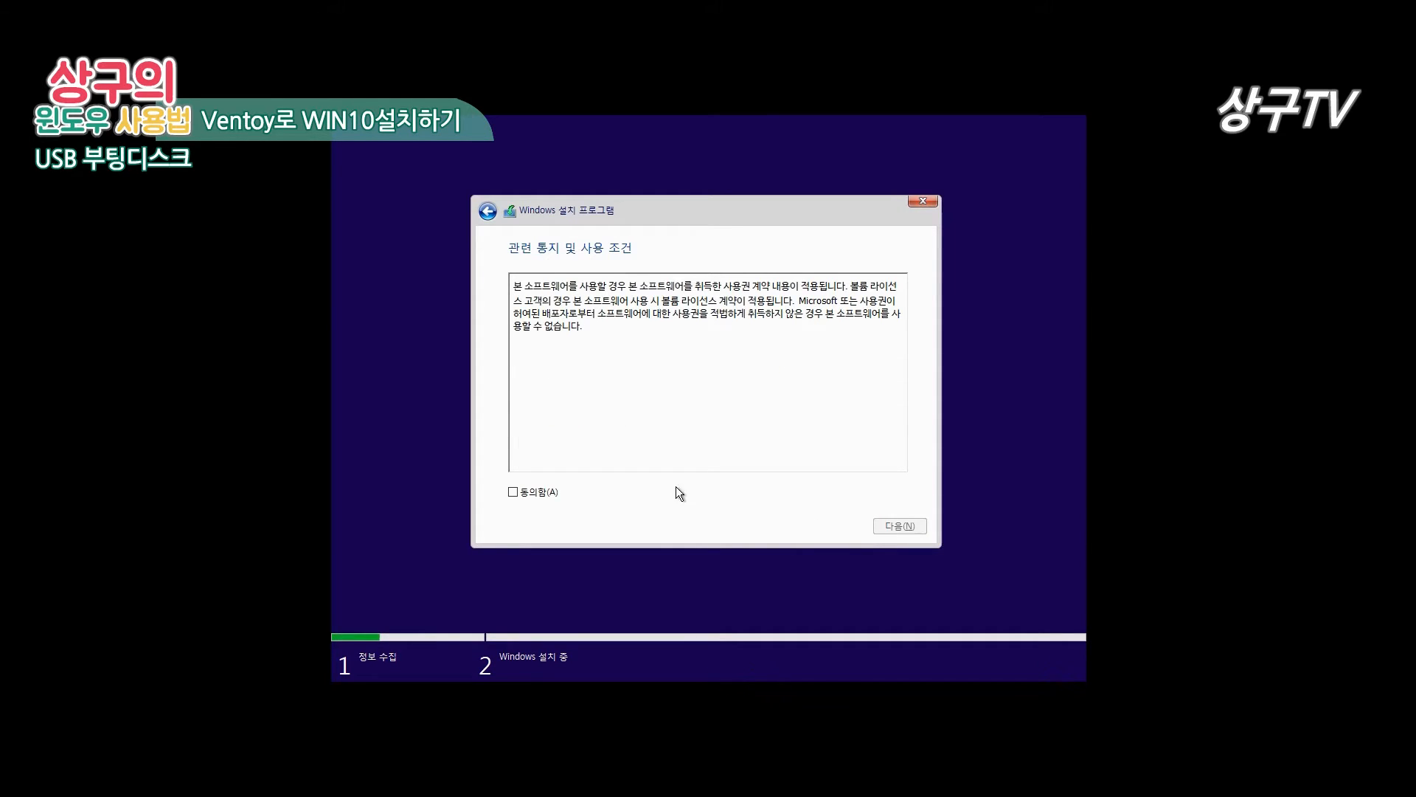
left_click(538, 491)
left_click(907, 526)
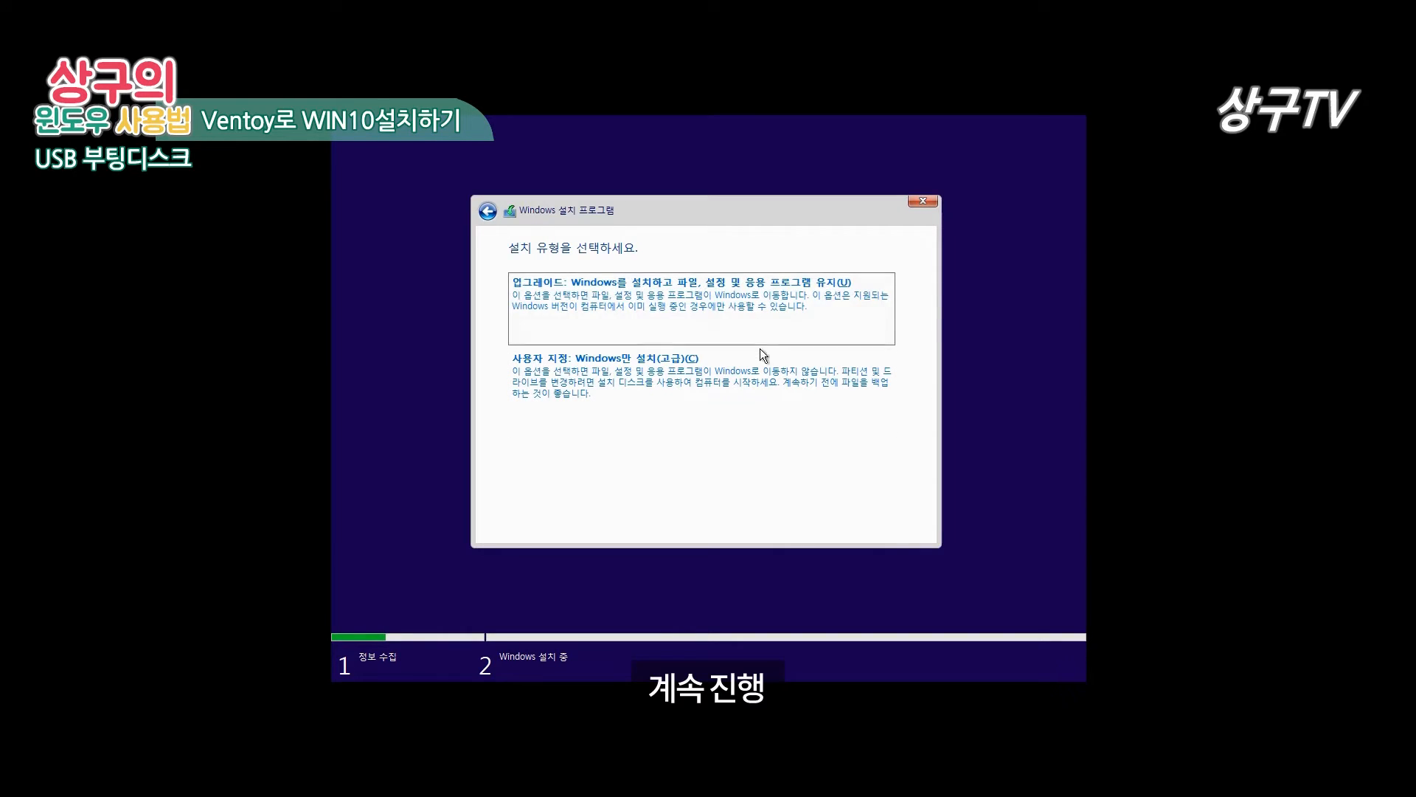
left_click(672, 377)
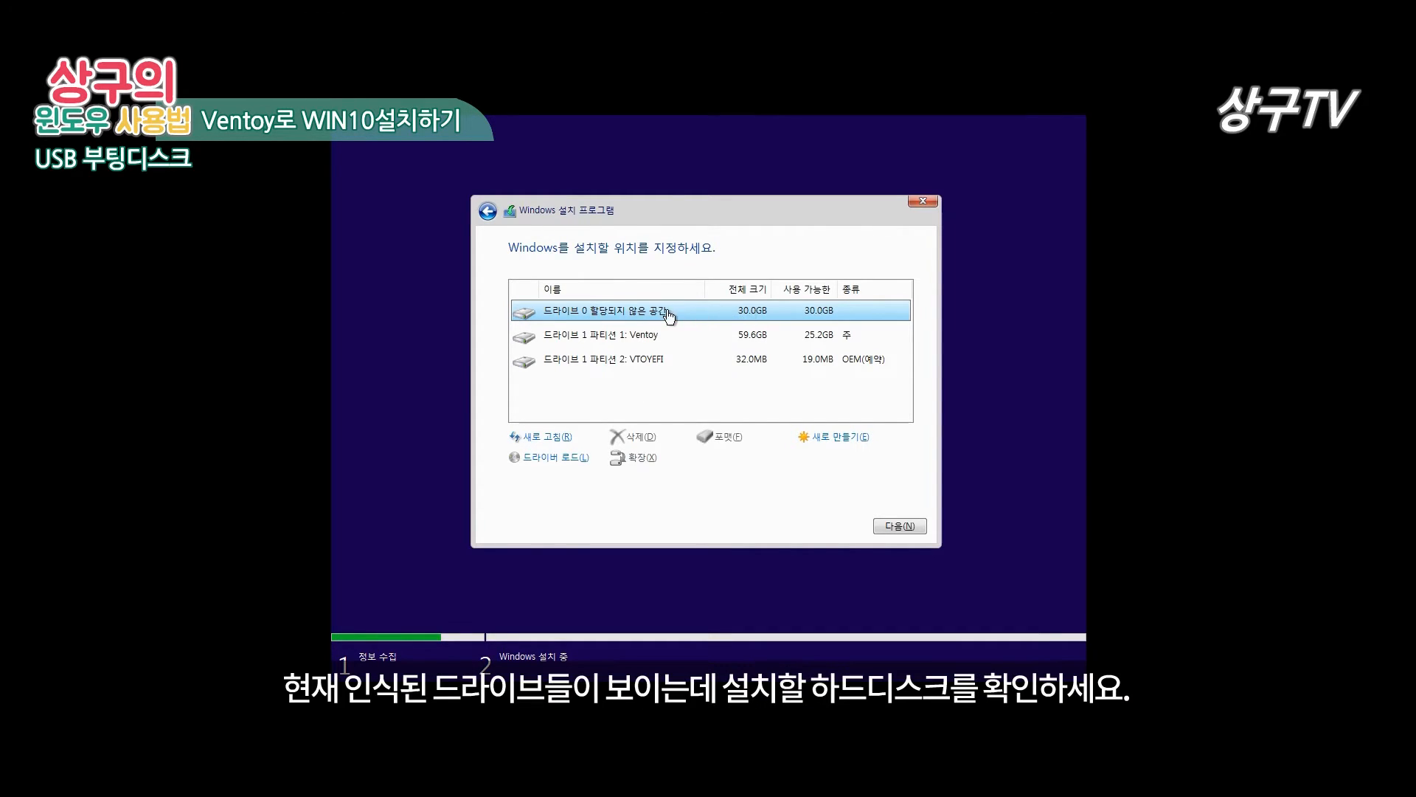
Step: Select drive 0's 30.0GB unallocated space as the install target, then restart once copying finishes
left_click(620, 336)
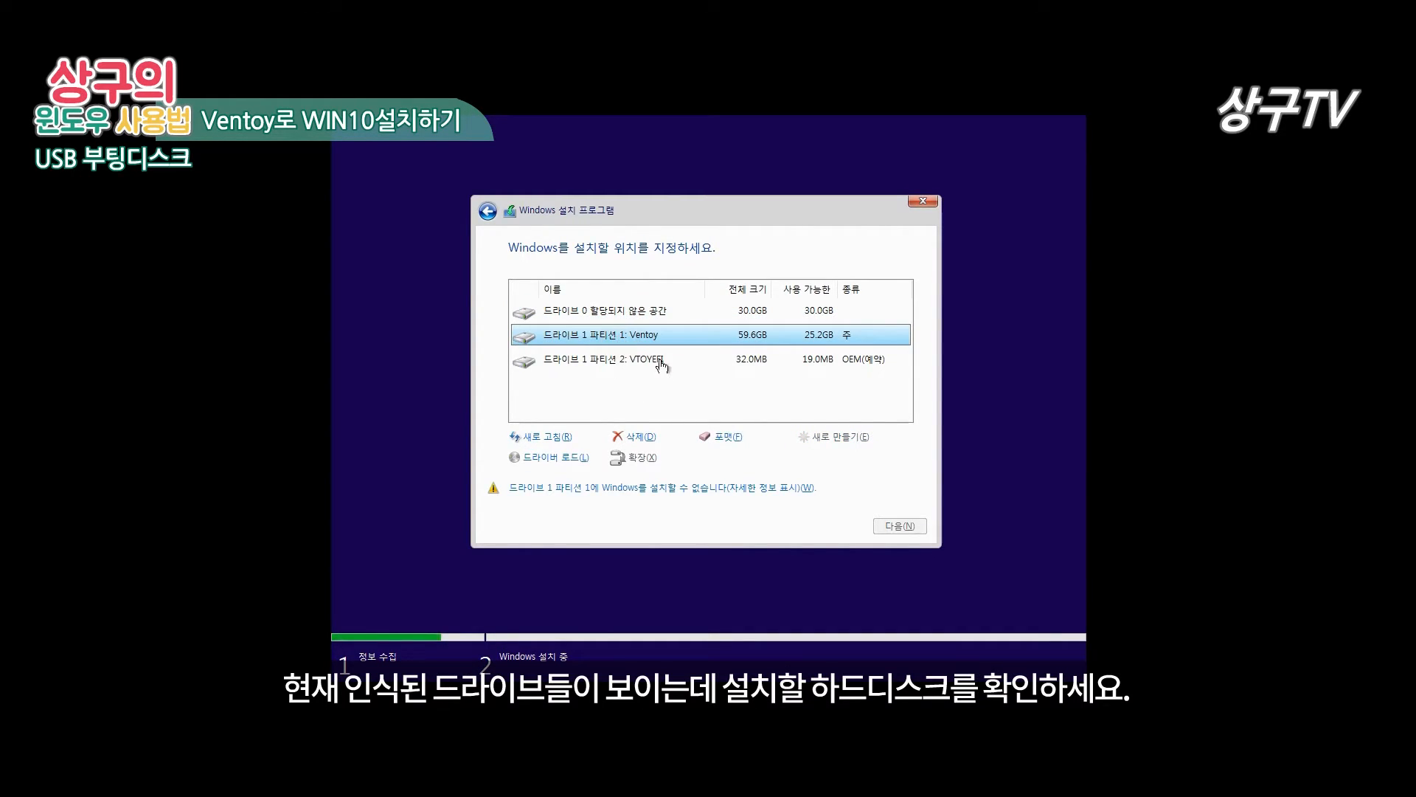
left_click(648, 311)
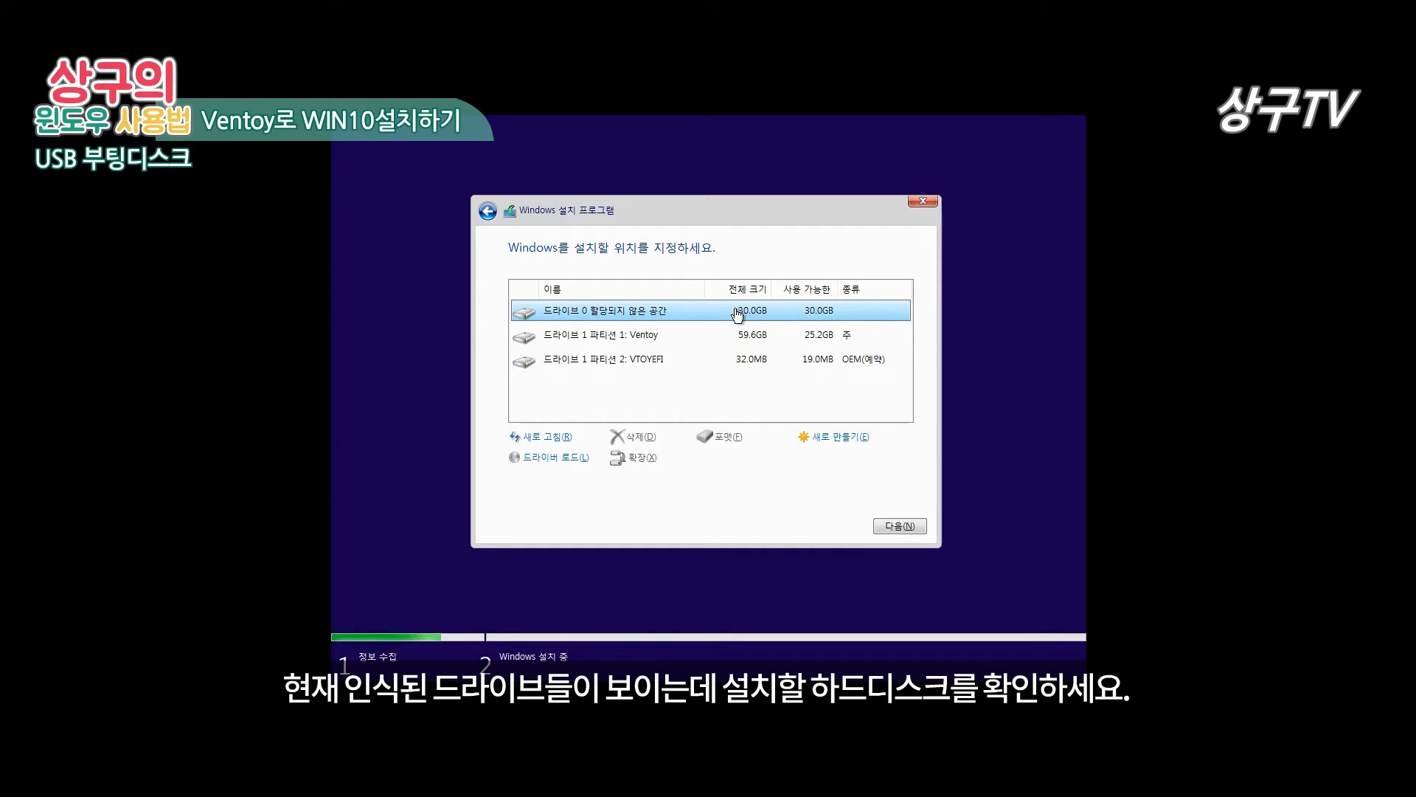
left_click(900, 525)
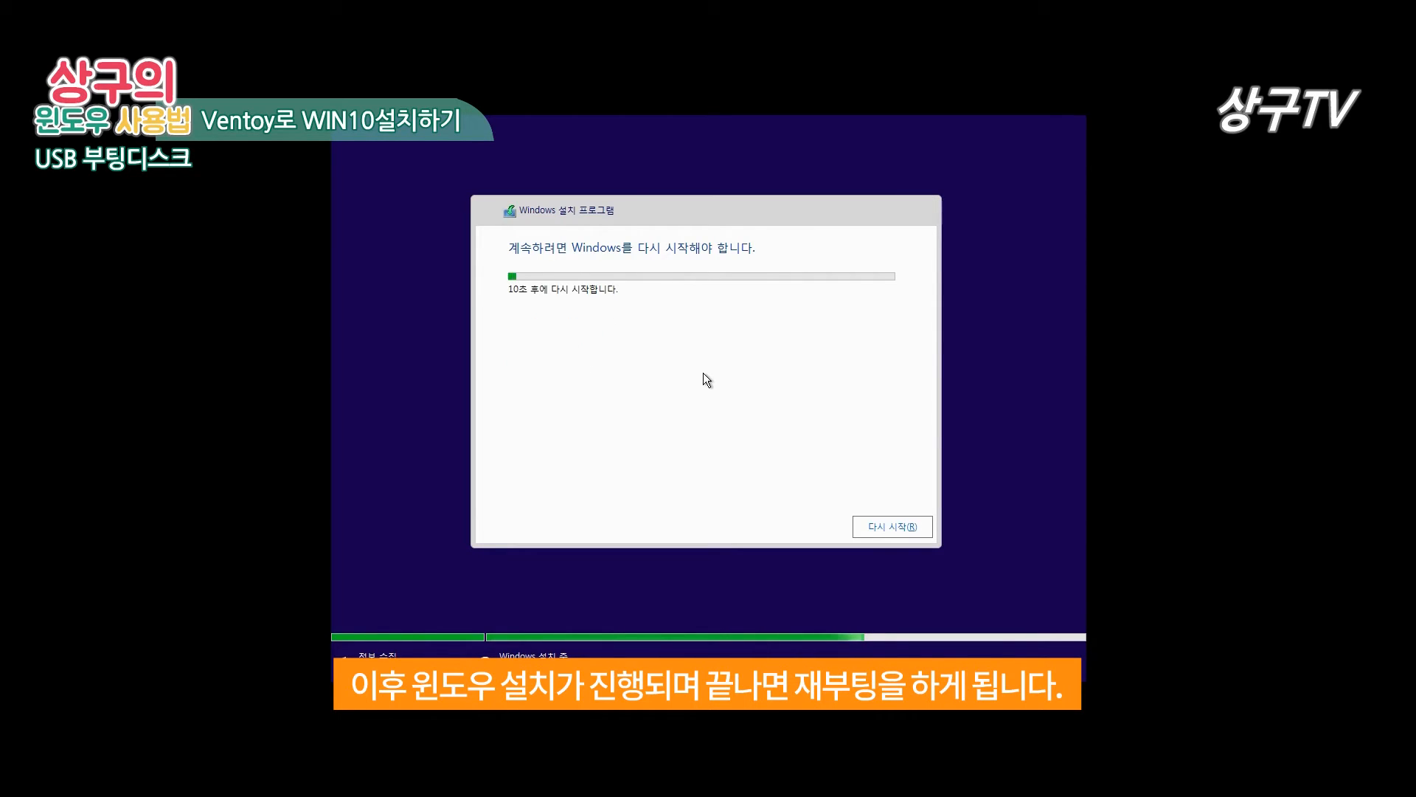
left_click(885, 522)
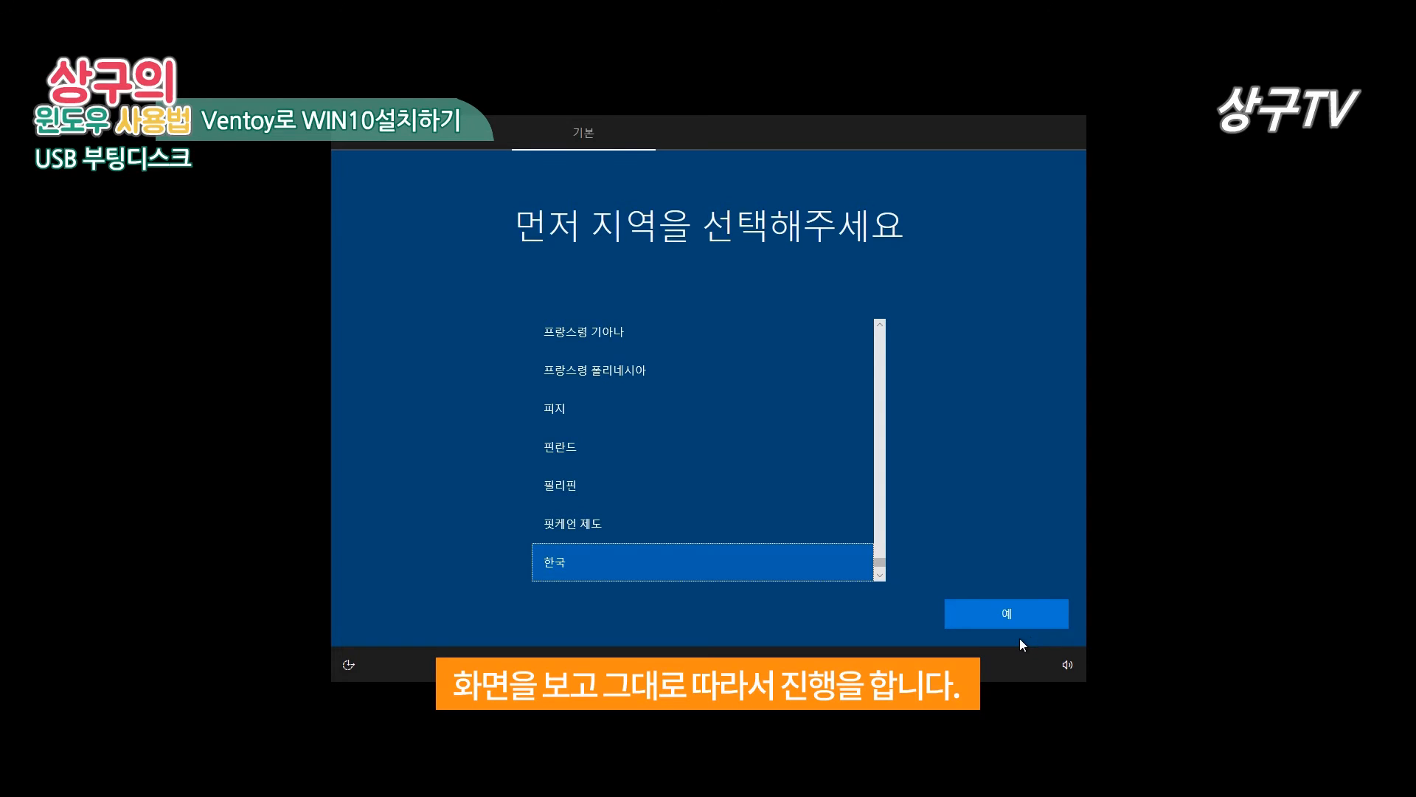
Step: Confirm 한국 as the region and choose an offline account with the limited experience
left_click(985, 620)
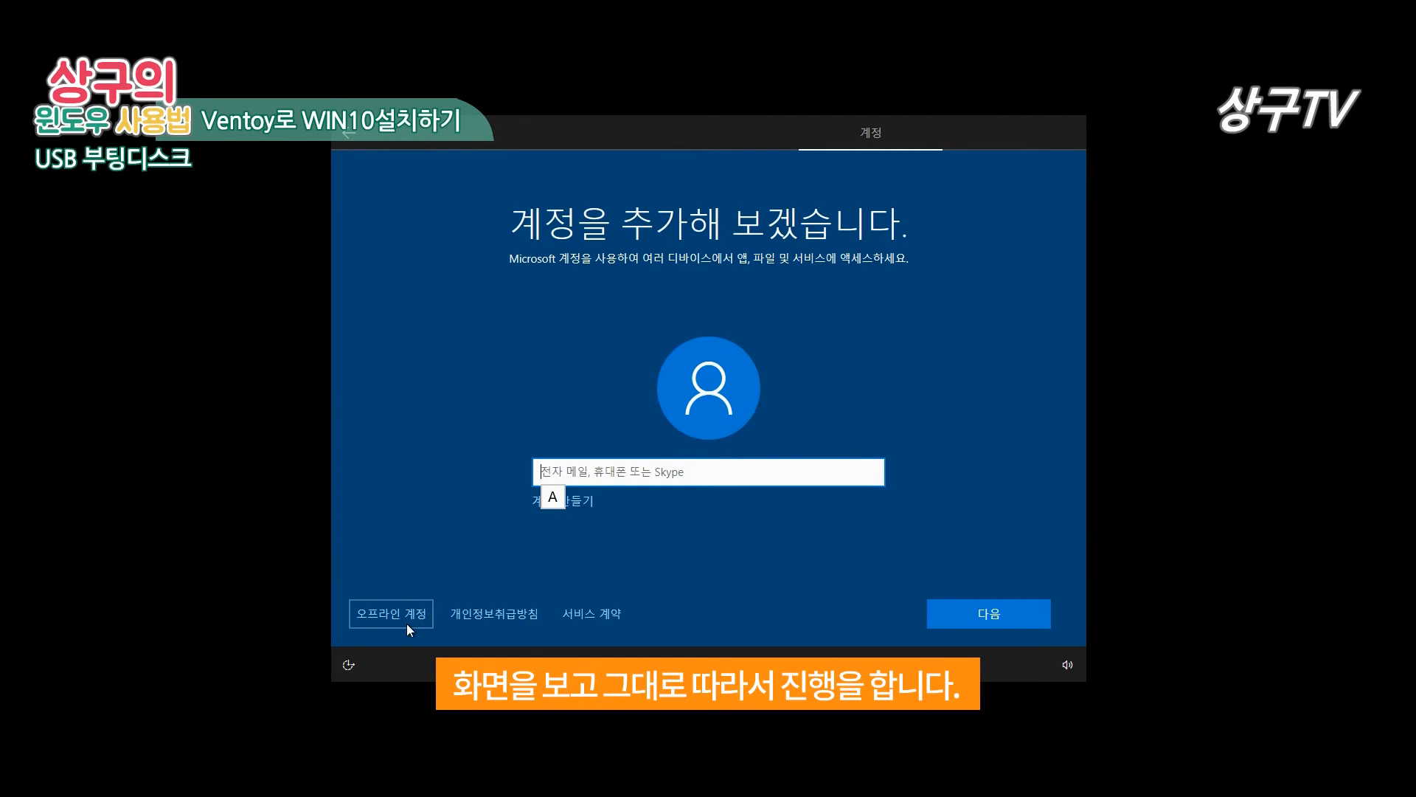
left_click(380, 619)
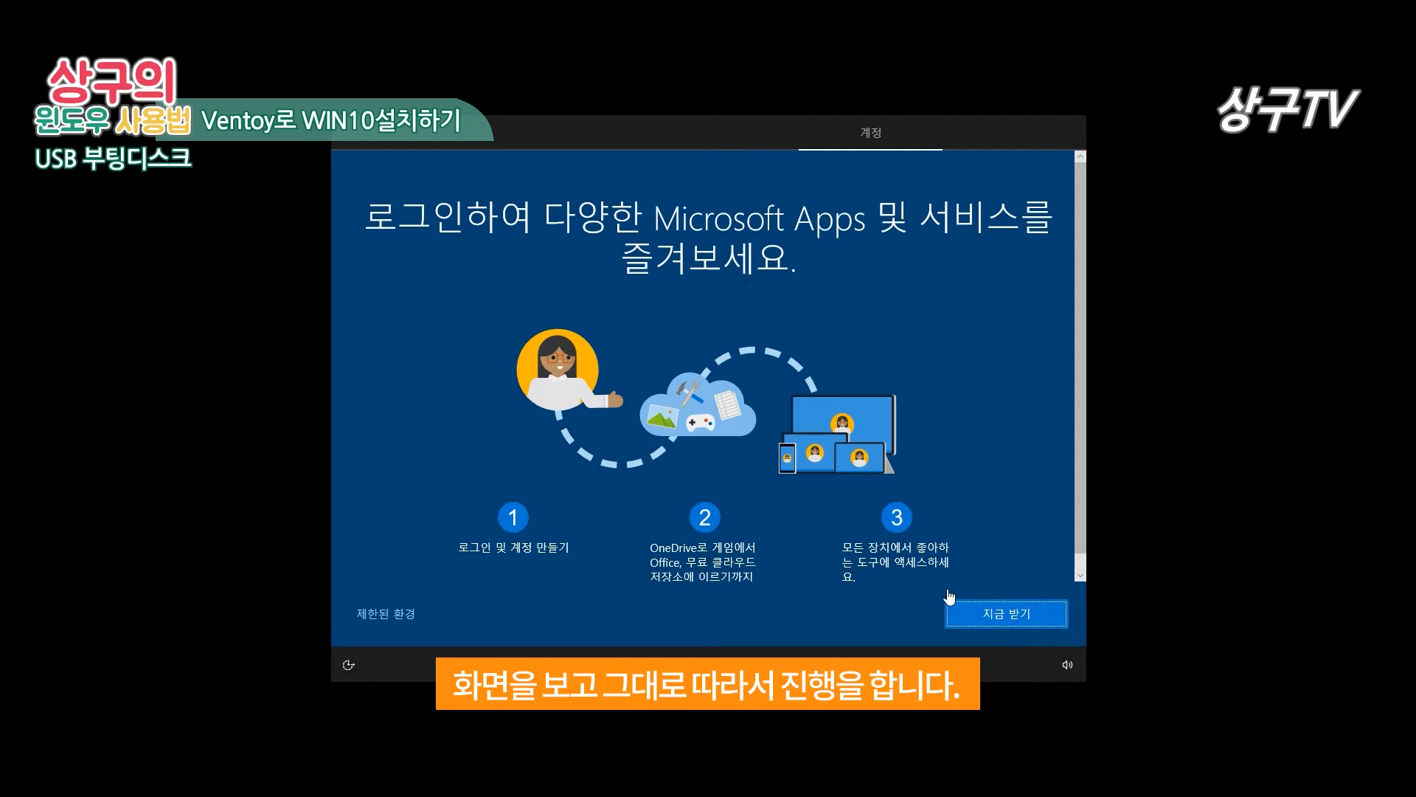
left_click(400, 614)
left_click(395, 617)
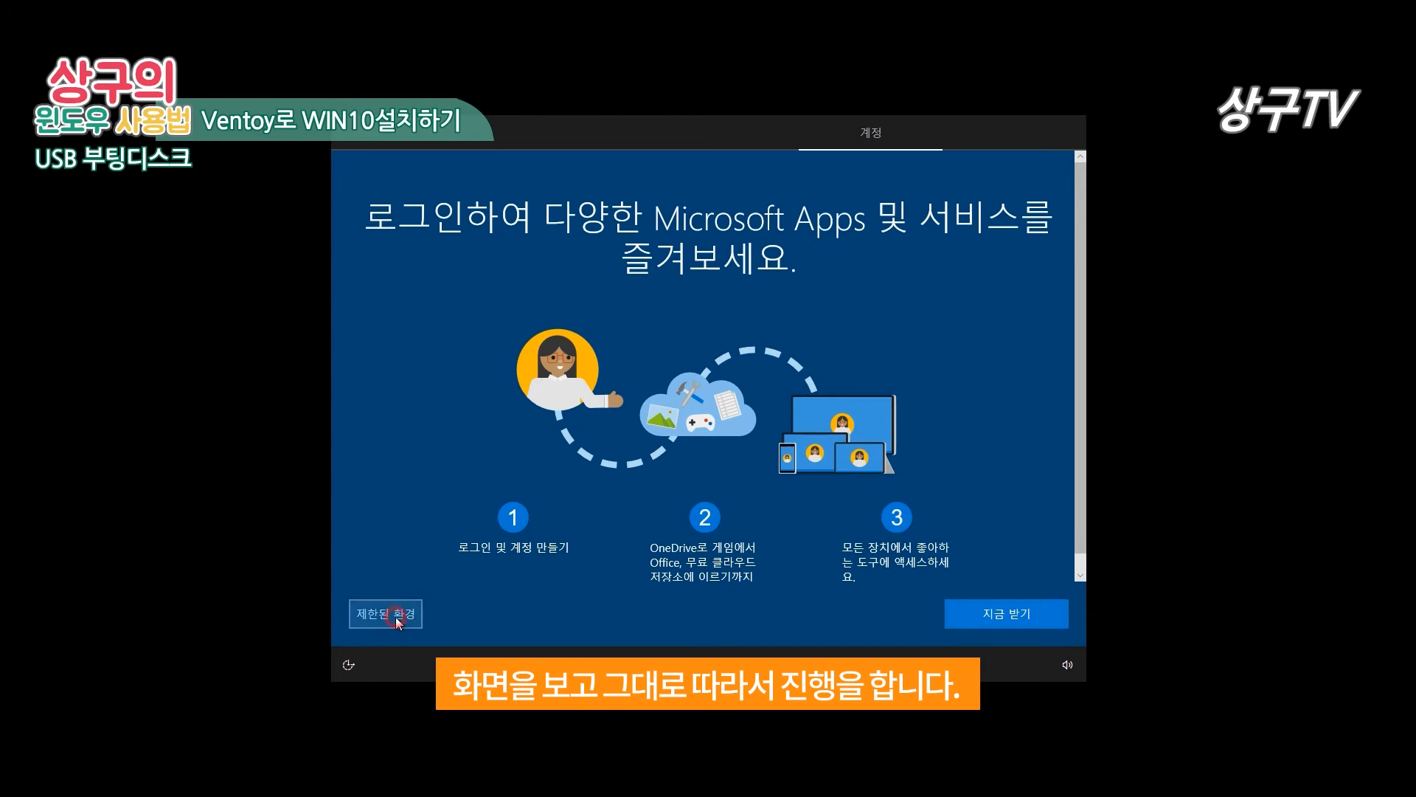
Step: Enter the local account's user name, then type and confirm its password
left_click(737, 483)
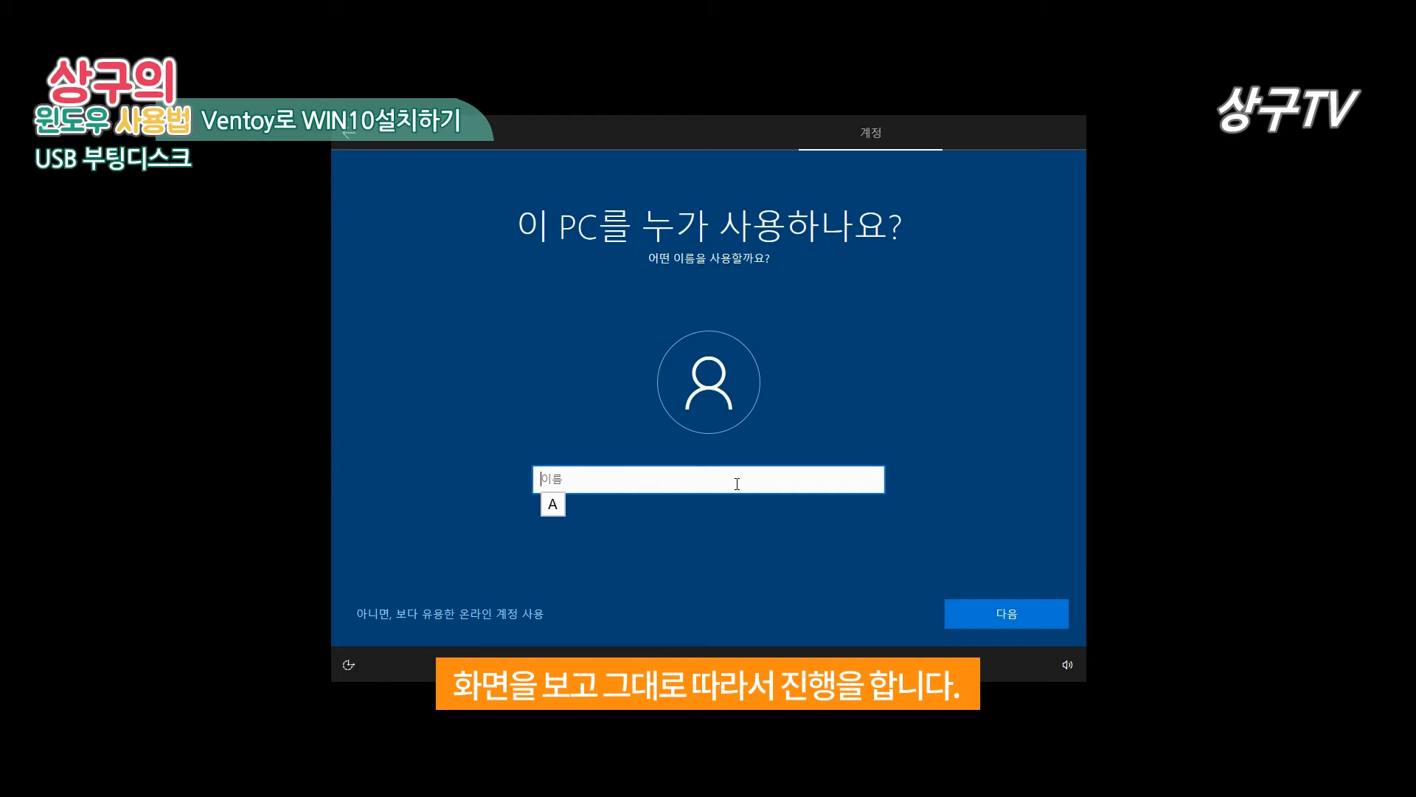
type("SANGGU")
key("Return")
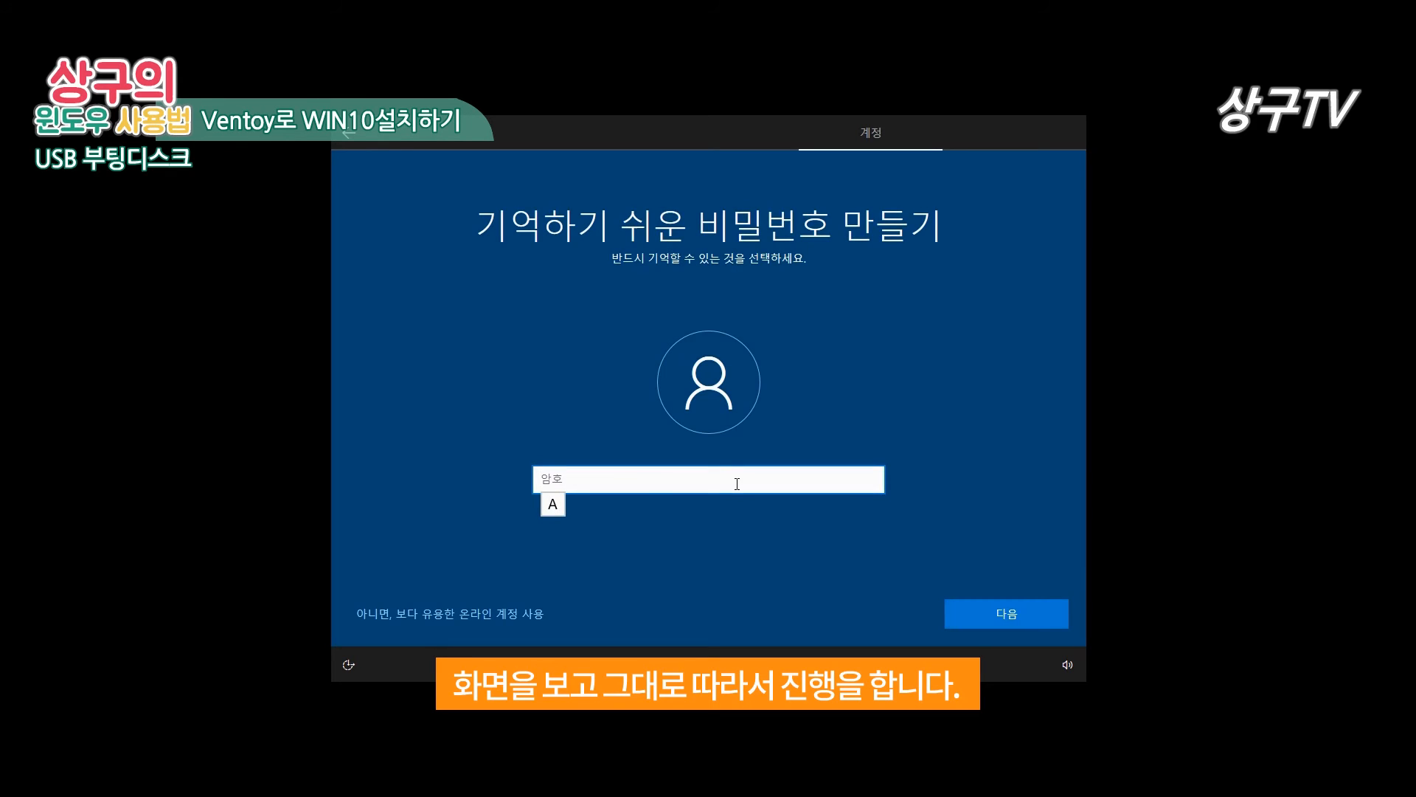
type("********")
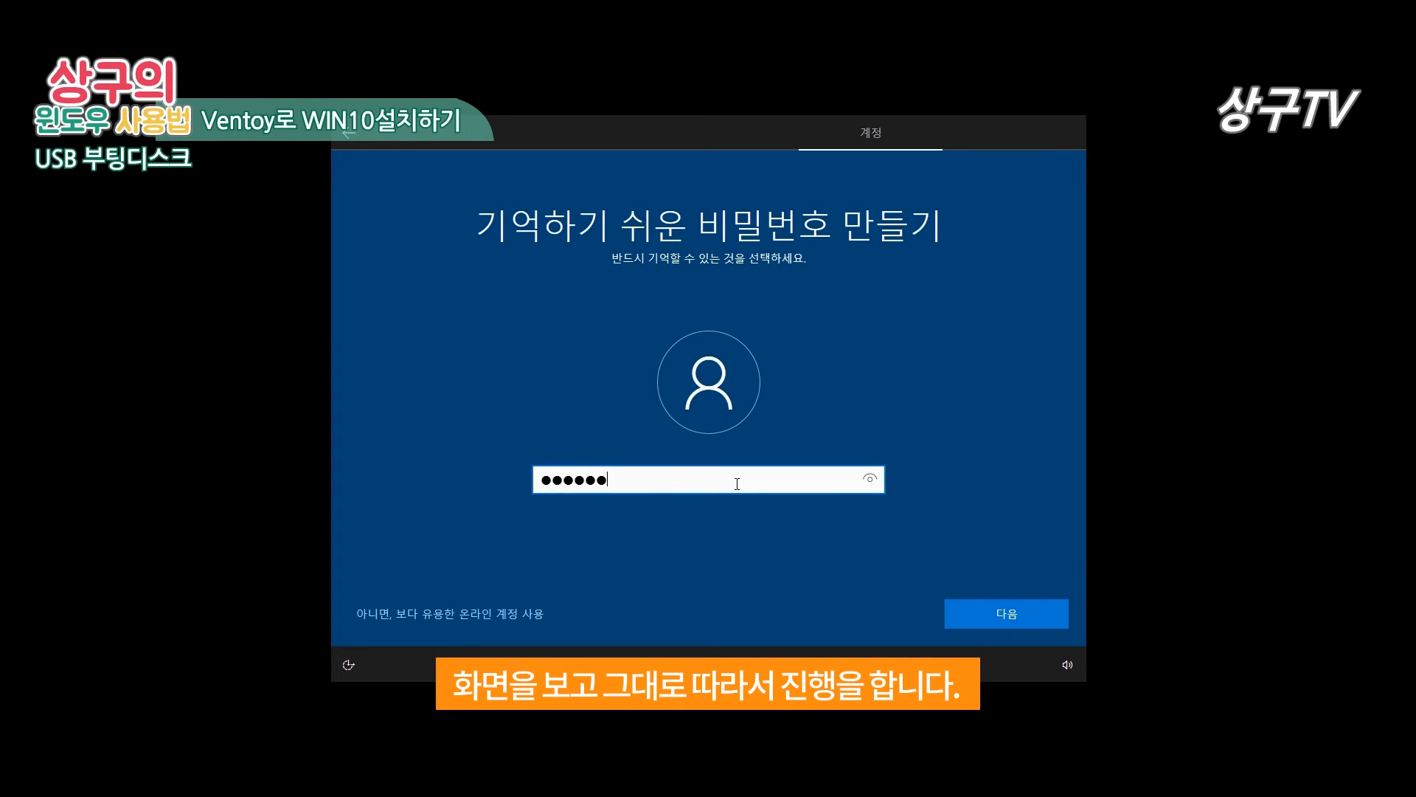
key("Return")
type("********")
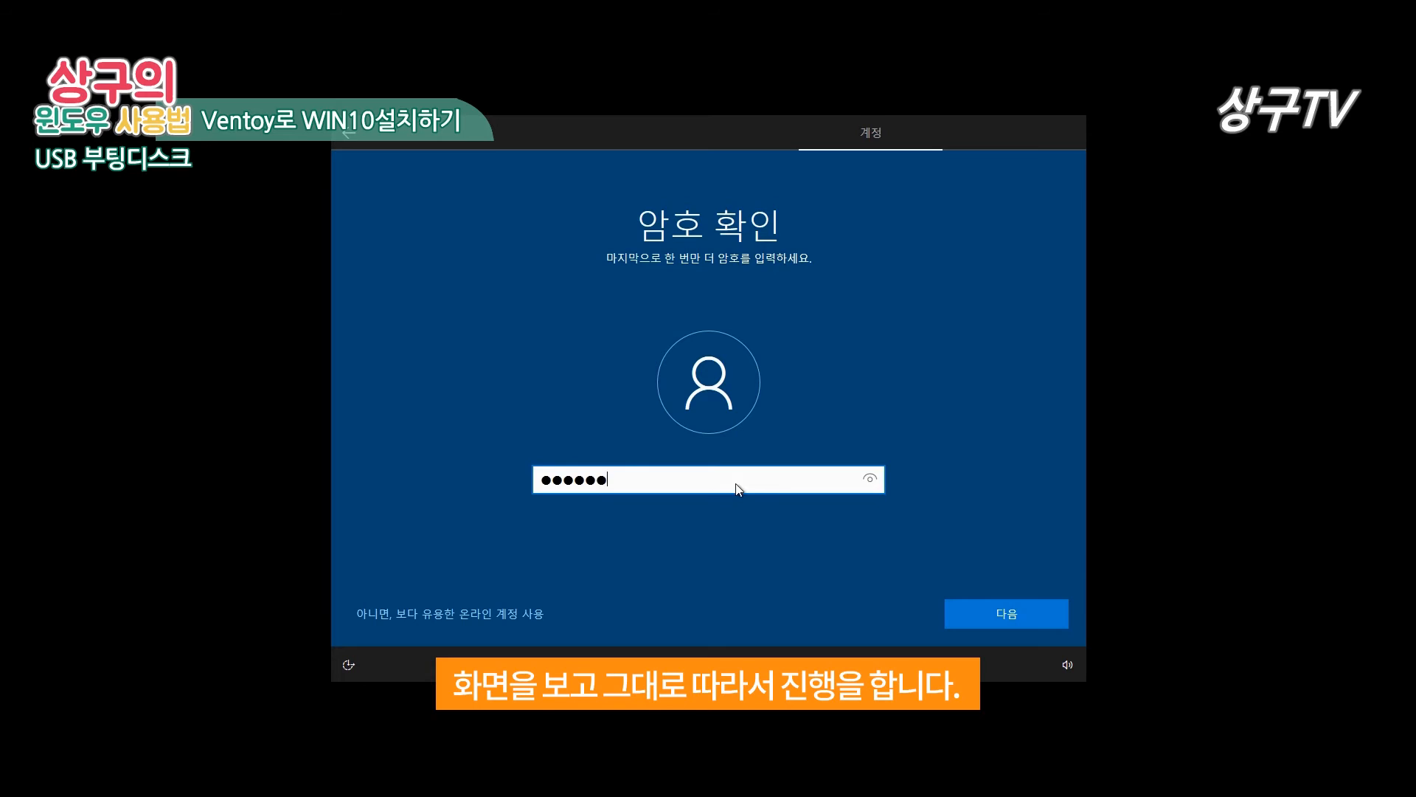
key("Return")
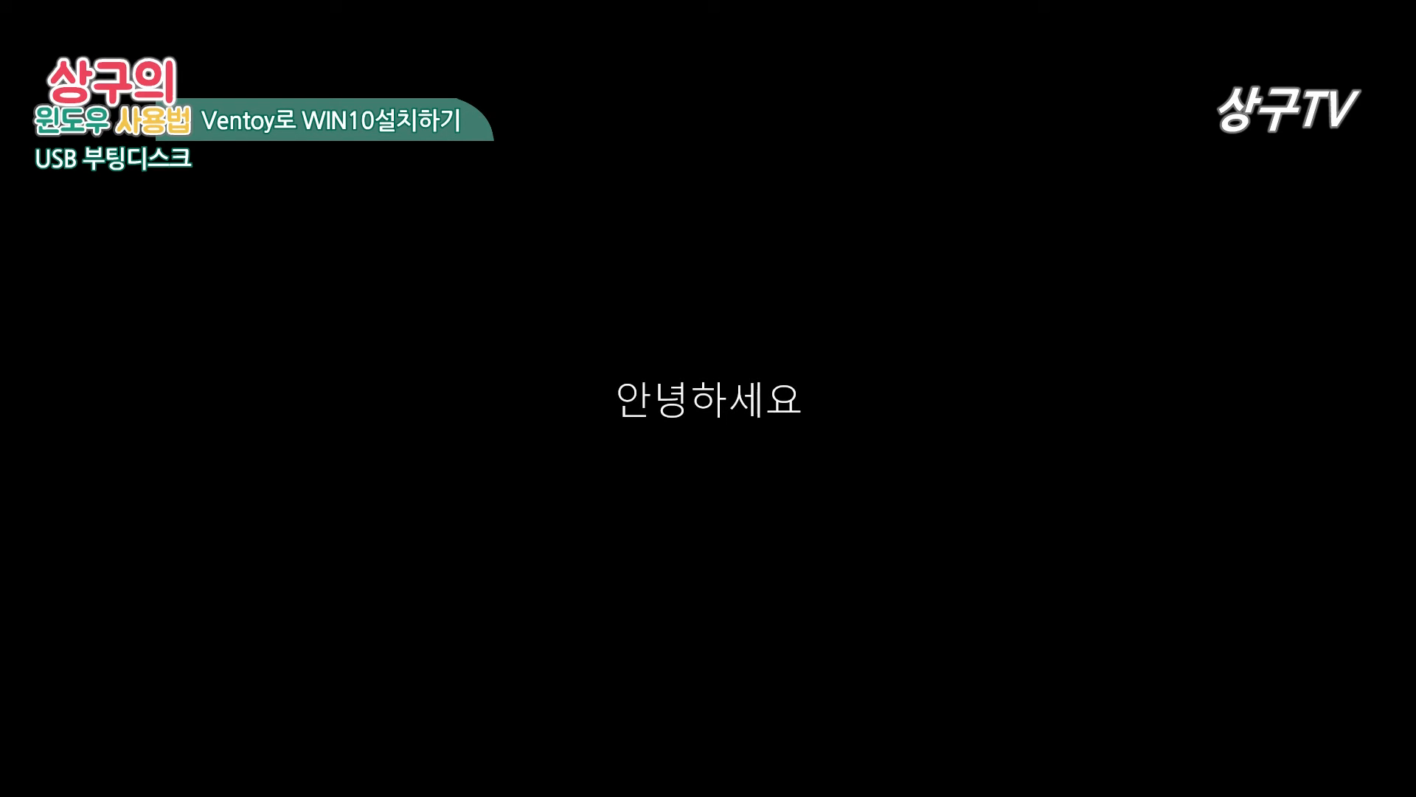